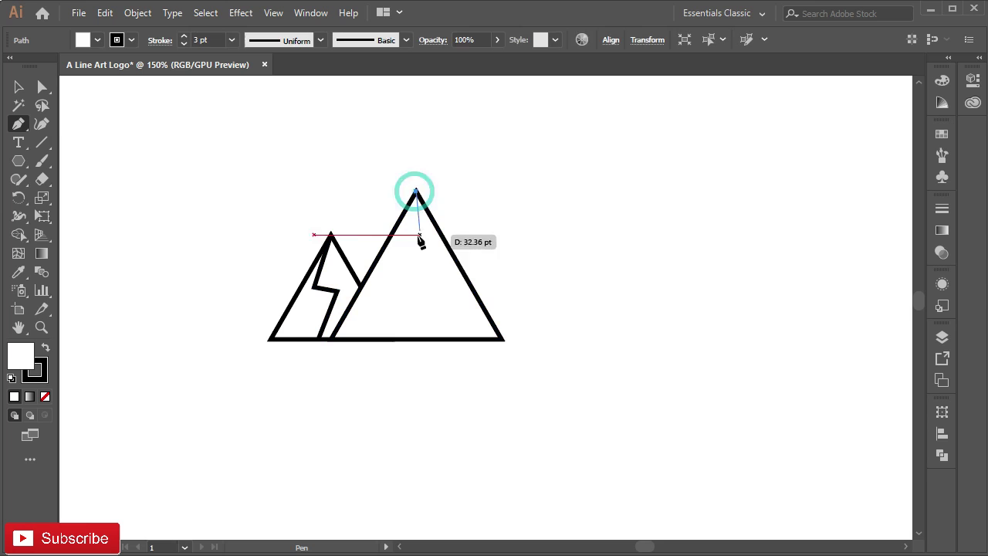
Step: Draw a zigzag ridge line with the Pen tool from the large mountain's peak down to its base
{"action": "left_click", "coordinate": [403, 255]}
{"action": "left_click", "coordinate": [436, 275]}
{"action": "left_click", "coordinate": [422, 339]}
{"action": "left_click", "coordinate": [18, 87]}
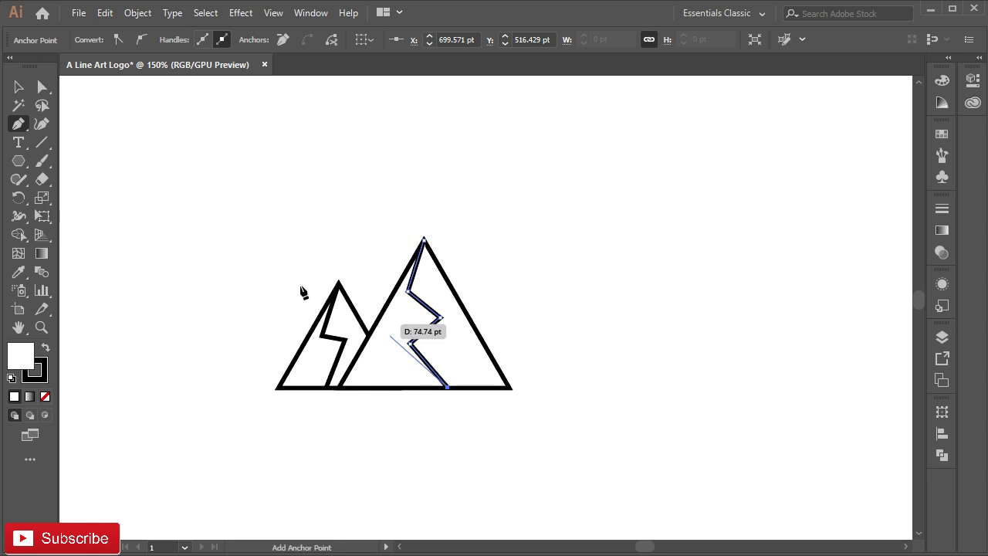
{"action": "key", "text": "v"}
{"action": "left_click_drag", "start_coordinate": [229, 255], "coordinate": [550, 483]}
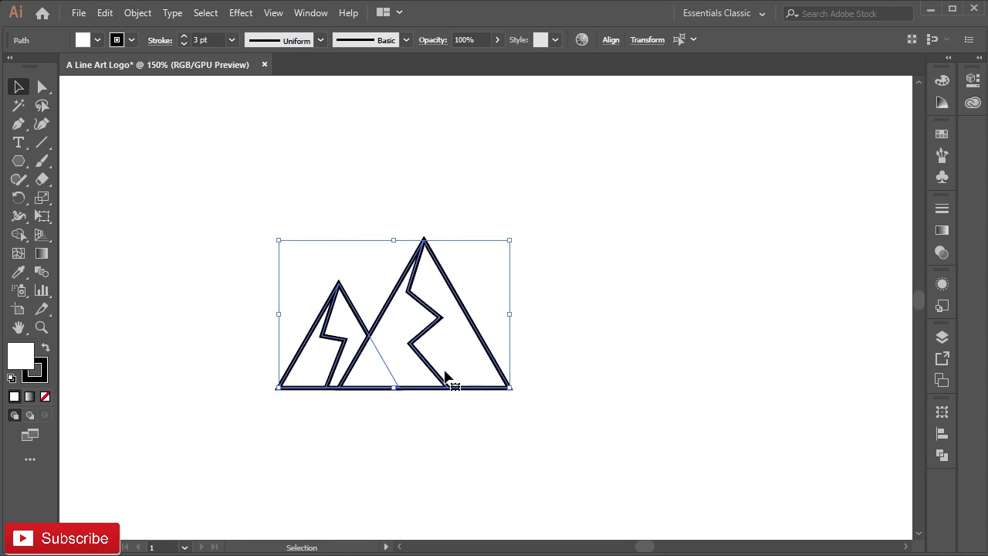
Step: Draw a short horizontal stripe just below the large mountain's peak, from the zigzag line across the right slope
{"action": "scroll", "coordinate": [403, 285], "scroll_direction": "up", "scroll_amount": 3}
{"action": "left_click", "coordinate": [488, 228]}
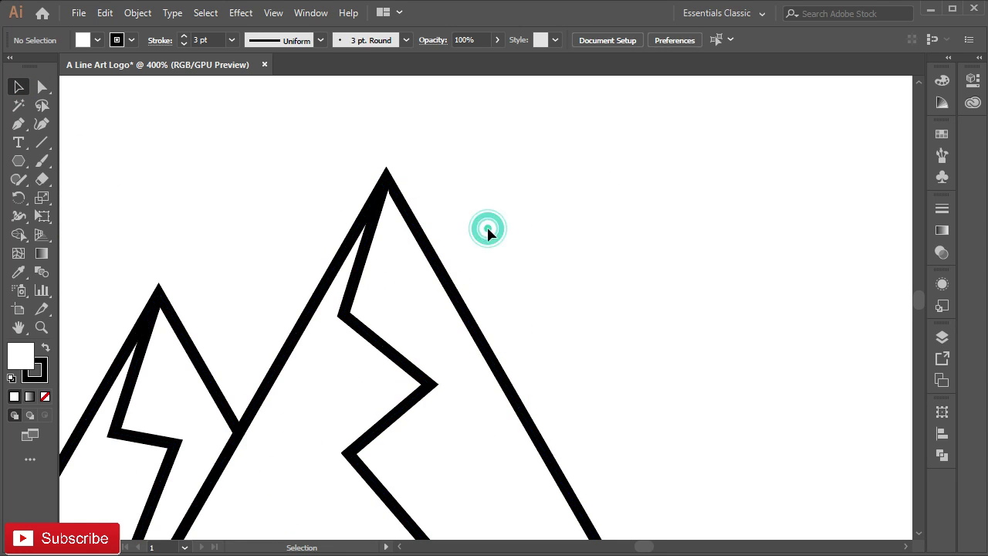
{"action": "left_click", "coordinate": [19, 125]}
{"action": "left_click", "coordinate": [370, 227]}
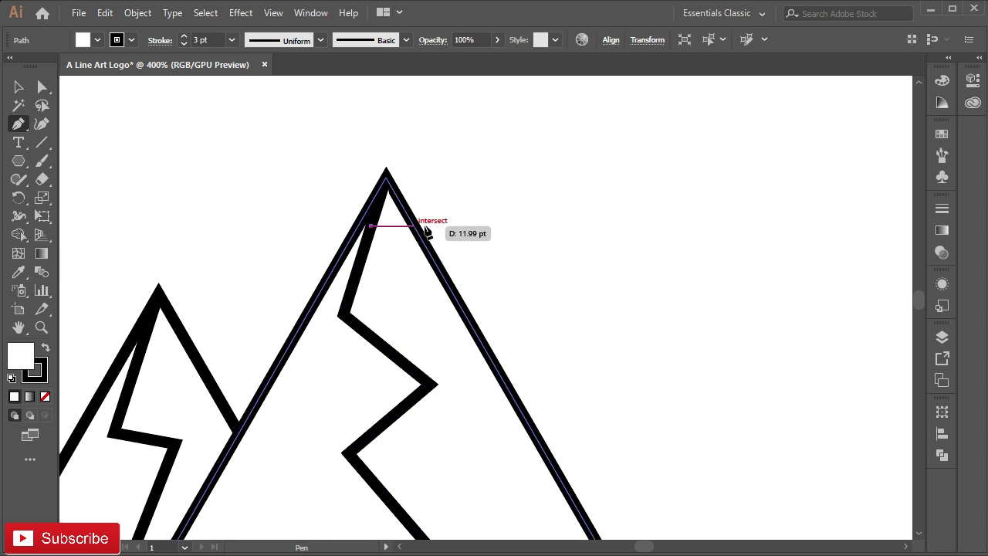
{"action": "left_click", "coordinate": [451, 227], "text": "shift"}
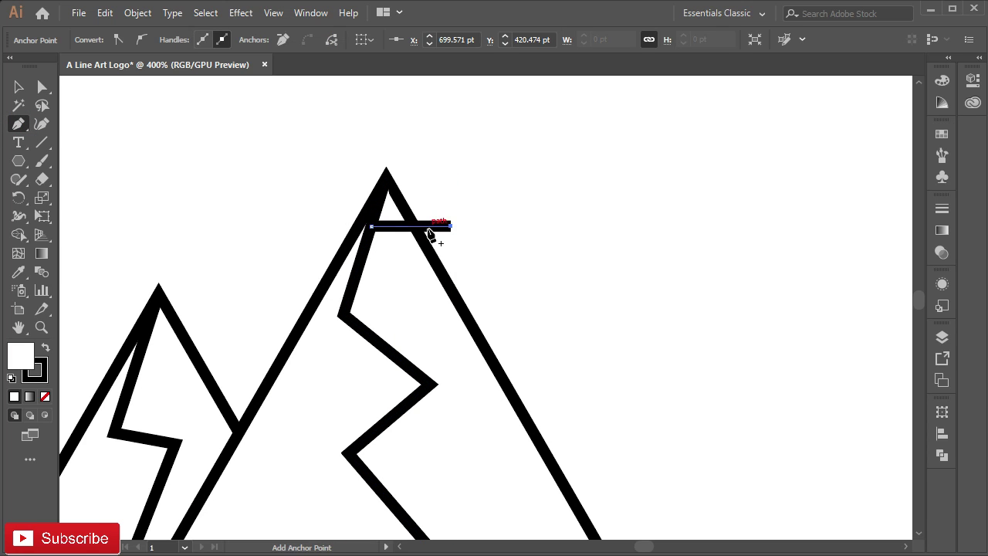
{"action": "key", "text": "v"}
Step: Duplicate the horizontal stripe just below itself and repeat the copy at equal spacing down the large mountain
{"action": "left_click", "coordinate": [396, 228]}
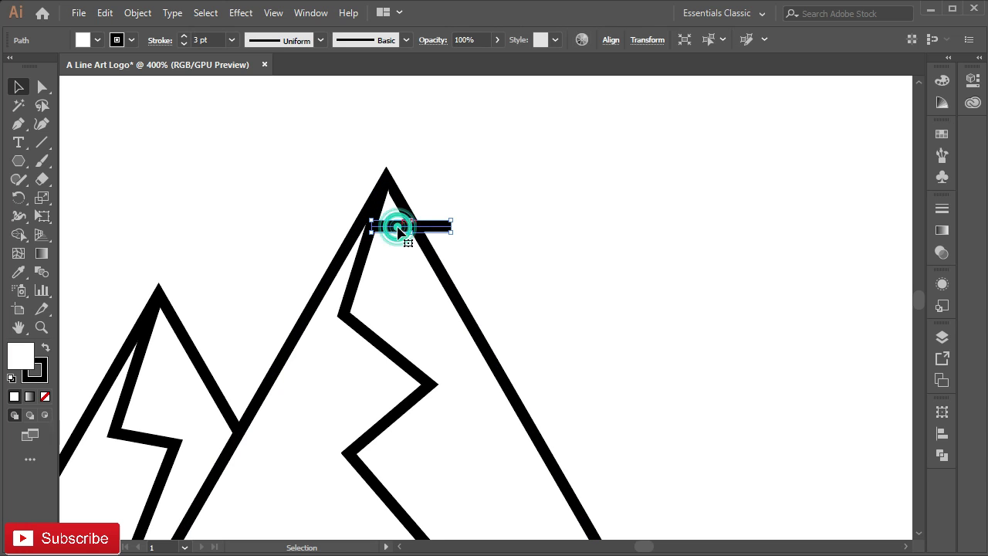
{"action": "left_click_drag", "start_coordinate": [460, 247], "coordinate": [462, 249]}
{"action": "left_click_drag", "start_coordinate": [395, 231], "coordinate": [392, 271]}
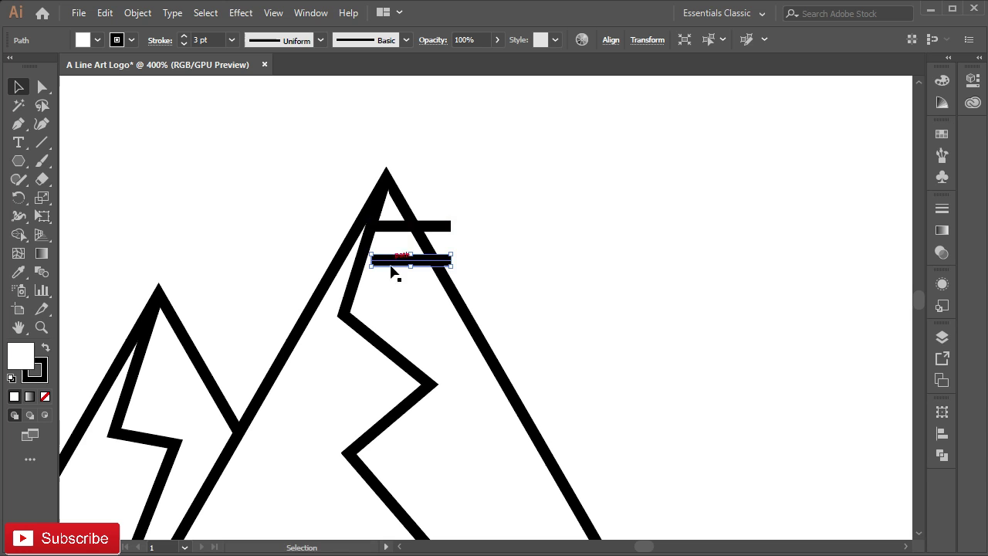
{"action": "key", "text": "ctrl+d"}
{"action": "key", "text": "ctrl+d"}
{"action": "key", "text": "ctrl+d"}
{"action": "key", "text": "ctrl+d"}
{"action": "scroll", "coordinate": [403, 332], "scroll_direction": "down", "scroll_amount": 2}
{"action": "key", "text": "ctrl+d"}
{"action": "key", "text": "ctrl+d"}
{"action": "key", "text": "ctrl+d"}
Step: Shorten the top two stripes of the large mountain so they end on its right slope
{"action": "scroll", "coordinate": [417, 307], "scroll_direction": "up", "scroll_amount": 4}
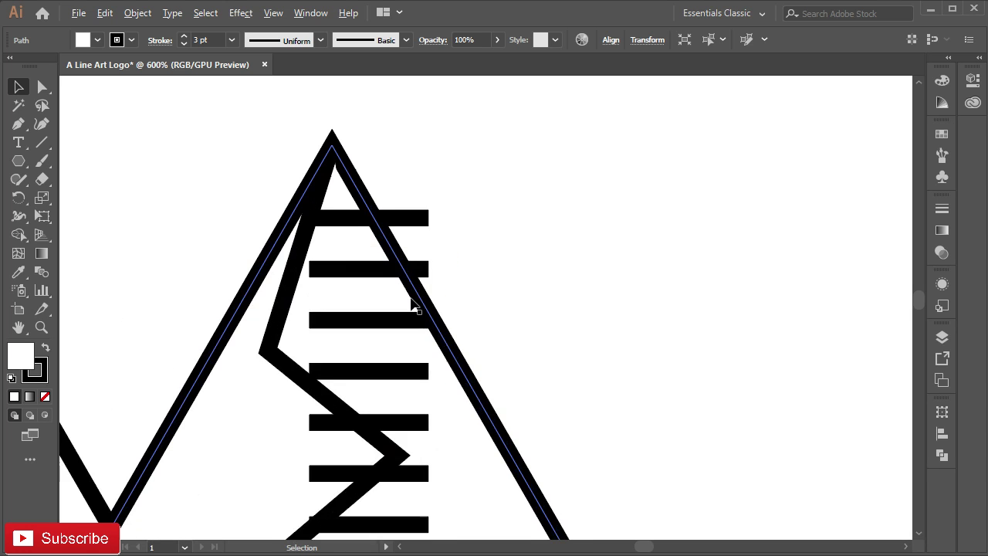
{"action": "left_click", "coordinate": [425, 228]}
{"action": "left_click", "coordinate": [426, 204]}
{"action": "left_click_drag", "start_coordinate": [447, 204], "coordinate": [372, 210]}
{"action": "left_click_drag", "start_coordinate": [364, 386], "coordinate": [360, 313]}
{"action": "left_click", "coordinate": [427, 194]}
{"action": "left_click_drag", "start_coordinate": [433, 202], "coordinate": [399, 197]}
Step: Fit the third and fourth stripes between the zigzag and right slope, and extend the second stripe to the zigzag
{"action": "left_click", "coordinate": [399, 268]}
{"action": "left_click_drag", "start_coordinate": [432, 265], "coordinate": [434, 265]}
{"action": "left_click_drag", "start_coordinate": [276, 266], "coordinate": [231, 263]}
{"action": "left_click", "coordinate": [355, 333]}
{"action": "left_click_drag", "start_coordinate": [434, 336], "coordinate": [477, 332]}
{"action": "left_click_drag", "start_coordinate": [276, 333], "coordinate": [252, 332]}
{"action": "left_click_drag", "start_coordinate": [342, 423], "coordinate": [347, 459]}
{"action": "left_click", "coordinate": [320, 230]}
{"action": "left_click", "coordinate": [340, 232]}
{"action": "left_click_drag", "start_coordinate": [280, 234], "coordinate": [266, 233]}
Step: Resize the large mountain's fifth and sixth stripes to span from the zigzag line to the right slope
{"action": "left_click_drag", "start_coordinate": [340, 378], "coordinate": [299, 227]}
{"action": "left_click", "coordinate": [390, 285]}
{"action": "left_click_drag", "start_coordinate": [392, 285], "coordinate": [482, 285]}
{"action": "left_click_drag", "start_coordinate": [238, 284], "coordinate": [303, 288]}
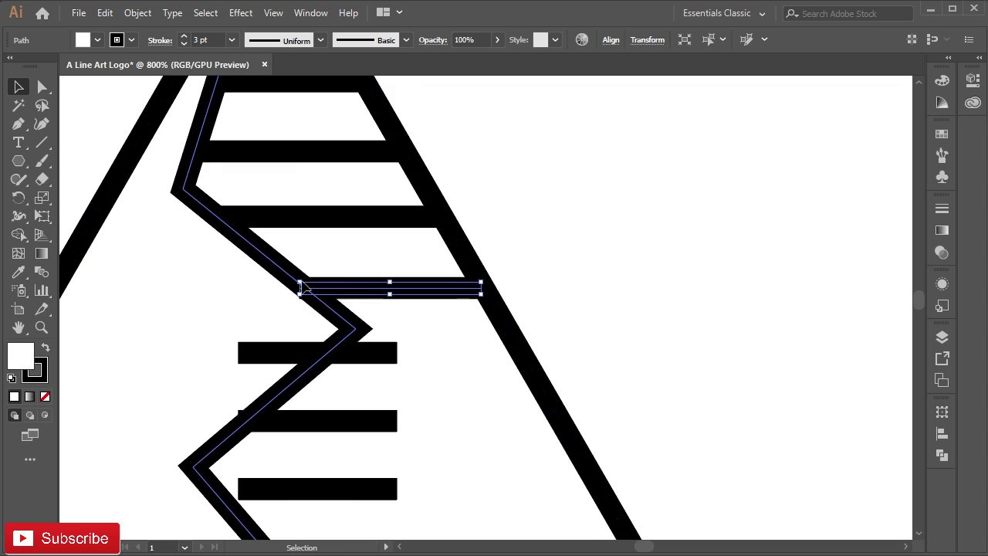
{"action": "left_click_drag", "start_coordinate": [365, 349], "coordinate": [386, 170]}
{"action": "left_click", "coordinate": [332, 174]}
{"action": "left_click_drag", "start_coordinate": [260, 174], "coordinate": [353, 165]}
{"action": "left_click_drag", "start_coordinate": [419, 171], "coordinate": [537, 171]}
Step: Stretch the large mountain's seventh and eighth stripes so both ends meet the zigzag line and right slope
{"action": "left_click", "coordinate": [374, 242]}
{"action": "left_click_drag", "start_coordinate": [419, 242], "coordinate": [578, 242]}
{"action": "left_click_drag", "start_coordinate": [261, 242], "coordinate": [268, 241]}
{"action": "left_click", "coordinate": [391, 310]}
{"action": "left_click_drag", "start_coordinate": [419, 310], "coordinate": [618, 308]}
{"action": "left_click_drag", "start_coordinate": [260, 309], "coordinate": [234, 308]}
Step: Fit the two lowest stripes of the large mountain between the zigzag line and the right slope
{"action": "left_click", "coordinate": [386, 380]}
{"action": "left_click_drag", "start_coordinate": [418, 379], "coordinate": [660, 376]}
{"action": "left_click_drag", "start_coordinate": [260, 378], "coordinate": [280, 377]}
{"action": "left_click", "coordinate": [291, 447]}
{"action": "left_click_drag", "start_coordinate": [419, 446], "coordinate": [696, 444]}
{"action": "left_click_drag", "start_coordinate": [260, 446], "coordinate": [349, 437]}
Step: Copy the large mountain's top stripe into the small mountain and repeat it downward at equal spacing
{"action": "scroll", "coordinate": [243, 420], "scroll_direction": "down", "scroll_amount": 5}
{"action": "scroll", "coordinate": [379, 397], "scroll_direction": "left", "scroll_amount": 3}
{"action": "left_click", "coordinate": [530, 181]}
{"action": "left_click", "coordinate": [457, 222]}
{"action": "left_click_drag", "start_coordinate": [457, 222], "coordinate": [283, 301]}
{"action": "scroll", "coordinate": [285, 309], "scroll_direction": "up", "scroll_amount": 4}
{"action": "left_click_drag", "start_coordinate": [318, 242], "coordinate": [327, 341]}
{"action": "scroll", "coordinate": [337, 398], "scroll_direction": "down", "scroll_amount": 4}
Step: Fit the small mountain's two lowest stripes between its zigzag line and the large mountain's left slope
{"action": "scroll", "coordinate": [336, 433], "scroll_direction": "up", "scroll_amount": 4}
{"action": "left_click_drag", "start_coordinate": [258, 345], "coordinate": [232, 338]}
{"action": "left_click_drag", "start_coordinate": [383, 343], "coordinate": [360, 343]}
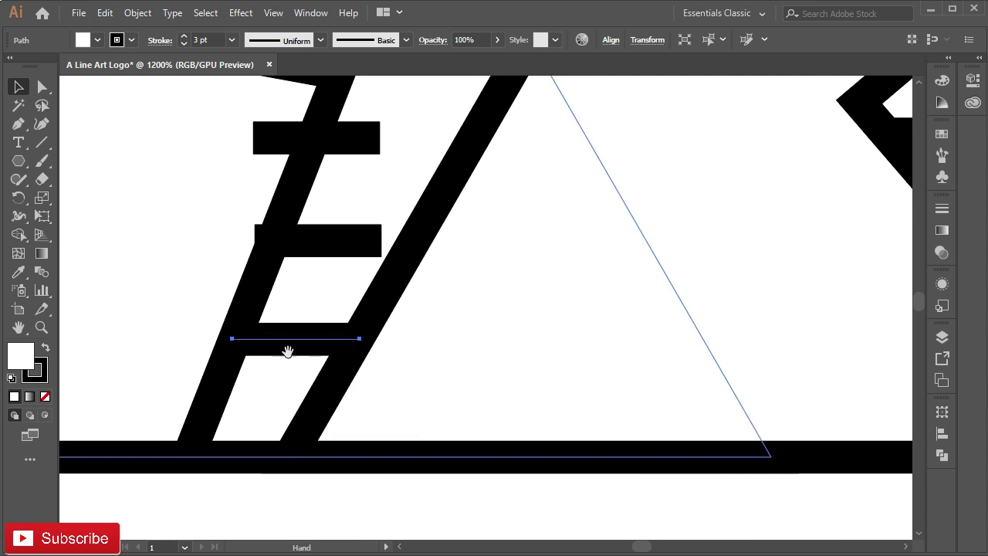
{"action": "left_click_drag", "start_coordinate": [287, 351], "coordinate": [280, 498]}
{"action": "left_click", "coordinate": [333, 388]}
{"action": "left_click_drag", "start_coordinate": [377, 395], "coordinate": [403, 396]}
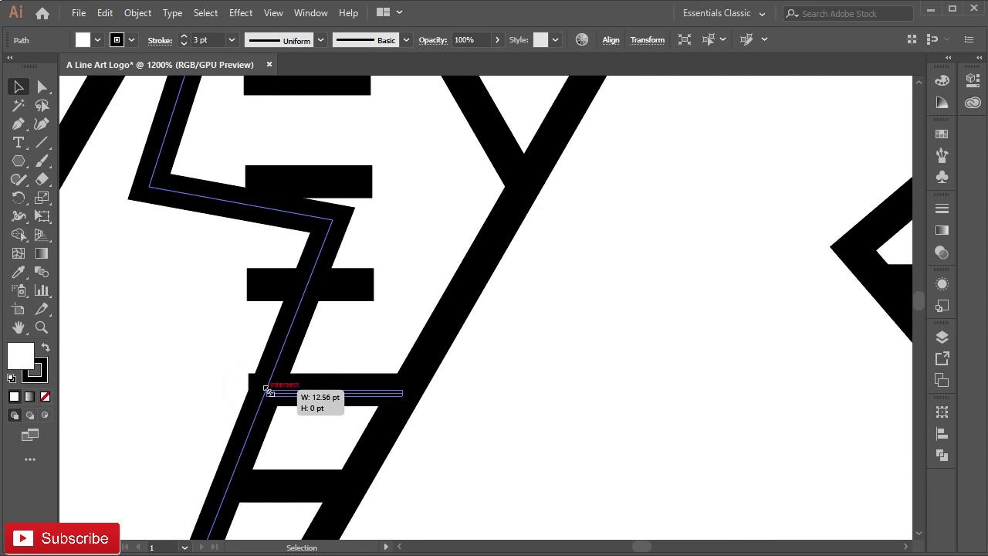
{"action": "left_click_drag", "start_coordinate": [268, 390], "coordinate": [268, 390]}
Step: Resize the small mountain's next two stripes upward so they span from the zigzag line to the adjoining slope
{"action": "scroll", "coordinate": [309, 392], "scroll_direction": "up", "scroll_amount": 2}
{"action": "left_click", "coordinate": [341, 391]}
{"action": "left_click_drag", "start_coordinate": [459, 381], "coordinate": [476, 381]}
{"action": "left_click_drag", "start_coordinate": [246, 381], "coordinate": [306, 384]}
{"action": "left_click_drag", "start_coordinate": [319, 351], "coordinate": [347, 458]}
{"action": "left_click", "coordinate": [309, 396]}
{"action": "left_click", "coordinate": [309, 399]}
{"action": "left_click_drag", "start_coordinate": [273, 396], "coordinate": [183, 390]}
{"action": "left_click_drag", "start_coordinate": [400, 396], "coordinate": [549, 384]}
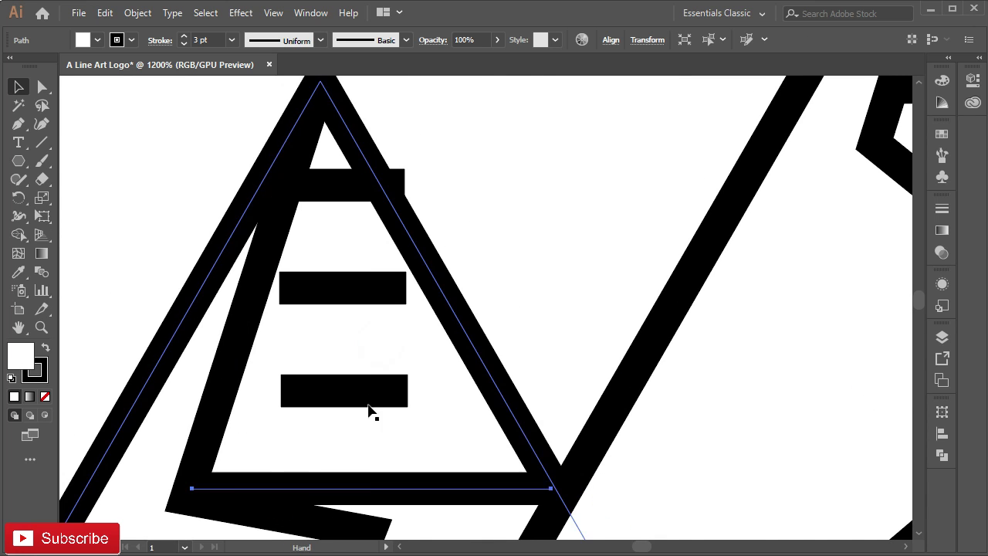
Step: Stretch the second and third stripes from the small mountain's peak between the zigzag line and its right slope
{"action": "left_click", "coordinate": [370, 394]}
{"action": "left_click_drag", "start_coordinate": [407, 386], "coordinate": [497, 381]}
{"action": "left_click_drag", "start_coordinate": [281, 386], "coordinate": [224, 380]}
{"action": "left_click_drag", "start_coordinate": [337, 296], "coordinate": [334, 406]}
{"action": "left_click", "coordinate": [333, 402]}
{"action": "left_click_drag", "start_coordinate": [403, 392], "coordinate": [433, 392]}
{"action": "left_click_drag", "start_coordinate": [275, 390], "coordinate": [256, 390]}
Step: Fit the small mountain's top stripe between the zigzag line and its right slope, and deselect it
{"action": "left_click_drag", "start_coordinate": [327, 366], "coordinate": [331, 446]}
{"action": "left_click", "coordinate": [339, 384]}
{"action": "left_click_drag", "start_coordinate": [407, 376], "coordinate": [379, 374]}
{"action": "left_click_drag", "start_coordinate": [280, 378], "coordinate": [269, 376]}
{"action": "scroll", "coordinate": [324, 456], "scroll_direction": "down", "scroll_amount": 3}
{"action": "scroll", "coordinate": [328, 459], "scroll_direction": "down", "scroll_amount": 1}
{"action": "left_click", "coordinate": [232, 301]}
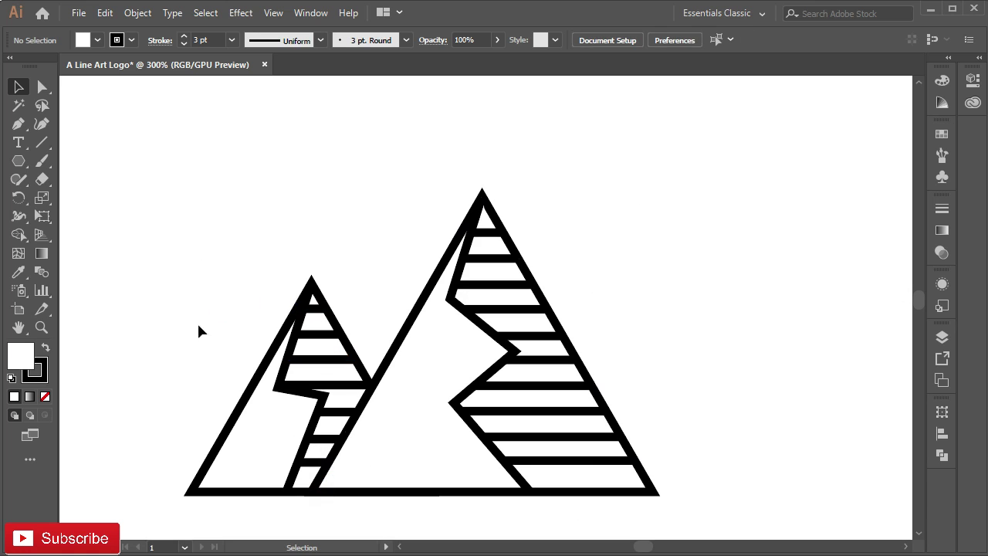
Step: Group the paths of both striped mountains
{"action": "left_click_drag", "start_coordinate": [667, 490], "coordinate": [668, 493]}
{"action": "right_click", "coordinate": [586, 255]}
{"action": "left_click", "coordinate": [626, 350]}
Step: Draw a long horizontal ground line along the mountains' base, extending past them on both sides
{"action": "scroll", "coordinate": [391, 183], "scroll_direction": "down", "scroll_amount": 2}
{"action": "left_click", "coordinate": [260, 301]}
{"action": "left_click", "coordinate": [212, 336]}
{"action": "left_click", "coordinate": [591, 353], "text": "shift"}
Step: Align the ground line and the mountains on their horizontal centres
{"action": "key", "text": "v"}
{"action": "key", "text": "ctrl+a"}
{"action": "left_click", "coordinate": [611, 40]}
{"action": "left_click", "coordinate": [482, 90]}
{"action": "left_click", "coordinate": [360, 406]}
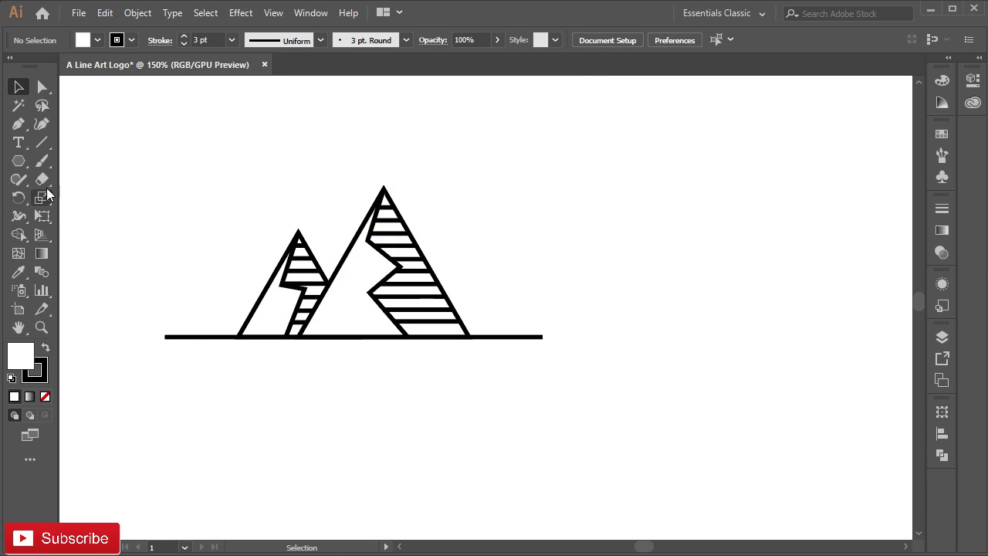
Step: Draw a short vertical tree trunk rising from the ground line near its left end
{"action": "key", "text": "p"}
{"action": "left_click", "coordinate": [182, 337]}
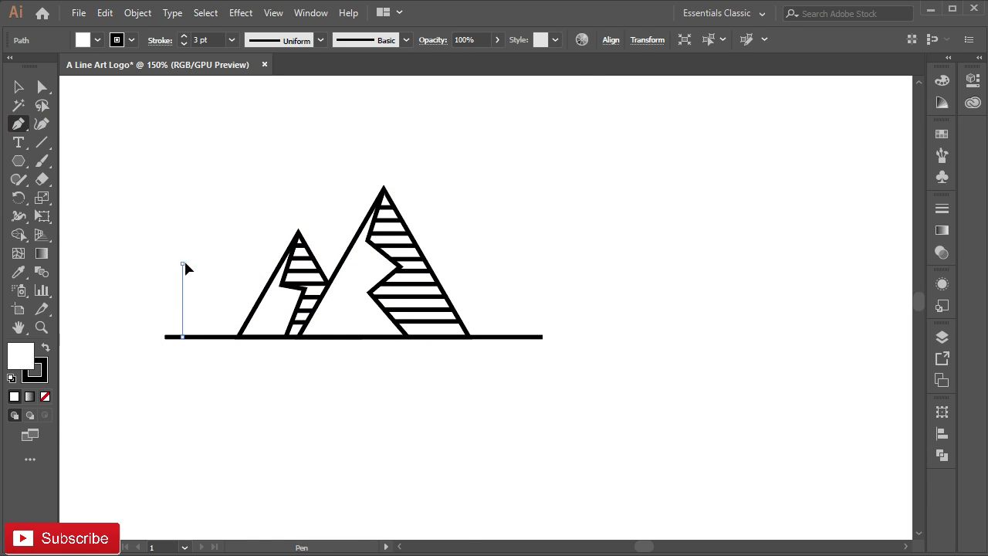
{"action": "left_click", "coordinate": [183, 264], "text": "shift"}
Step: Create a three-sided polygon with a 20 pt radius for the tree foliage
{"action": "left_click", "coordinate": [19, 161]}
{"action": "left_click", "coordinate": [176, 223]}
{"action": "left_click", "coordinate": [478, 247]}
{"action": "type", "text": "2"}
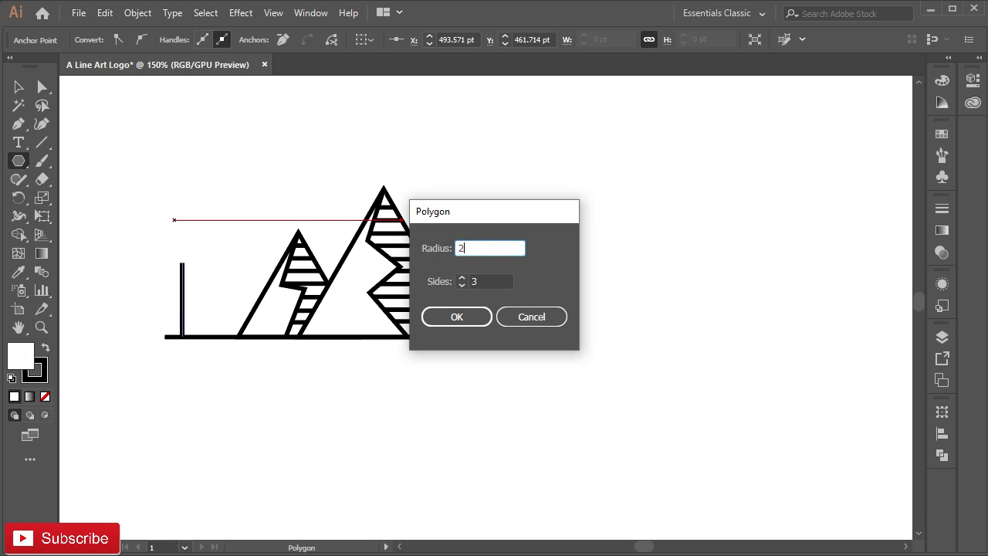
{"action": "type", "text": "0"}
{"action": "left_click", "coordinate": [454, 316]}
Step: Place the triangle on the tree trunk and stack progressively smaller copies above it
{"action": "key", "text": "ctrl+equal"}
{"action": "key", "text": "ctrl+equal"}
{"action": "left_click_drag", "start_coordinate": [197, 259], "coordinate": [253, 437]}
{"action": "mouse_move", "coordinate": [282, 385]}
{"action": "left_mouse_down"}
{"action": "mouse_move", "coordinate": [276, 379]}
{"action": "mouse_move", "coordinate": [273, 397]}
{"action": "mouse_move", "coordinate": [279, 390]}
{"action": "left_mouse_up"}
{"action": "mouse_move", "coordinate": [242, 416]}
{"action": "left_mouse_down"}
{"action": "mouse_move", "coordinate": [241, 425]}
{"action": "mouse_move", "coordinate": [242, 406]}
{"action": "left_mouse_up"}
{"action": "left_click_drag", "start_coordinate": [275, 369], "coordinate": [268, 382]}
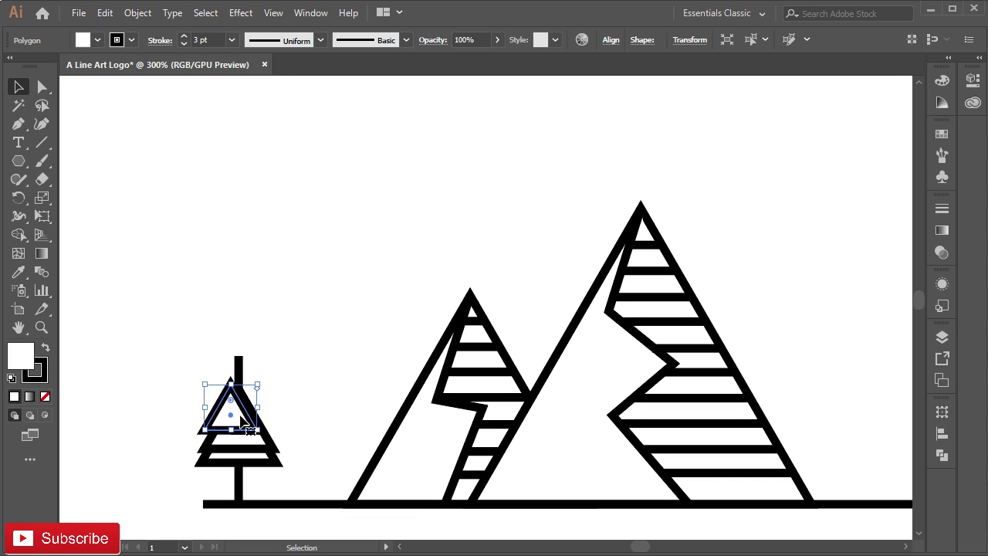
Step: Add the topmost, smaller triangle to complete a four-tier pine tree
{"action": "left_click", "coordinate": [311, 396]}
{"action": "left_click_drag", "start_coordinate": [246, 421], "coordinate": [245, 367]}
{"action": "left_click_drag", "start_coordinate": [265, 325], "coordinate": [243, 372]}
{"action": "left_click", "coordinate": [291, 363]}
{"action": "left_click", "coordinate": [245, 356]}
{"action": "left_click", "coordinate": [304, 302]}
Step: Copy the pine tree to the right end of the ground line
{"action": "left_click_drag", "start_coordinate": [193, 316], "coordinate": [711, 468]}
{"action": "scroll", "coordinate": [306, 491], "scroll_direction": "down", "scroll_amount": 1}
{"action": "left_click", "coordinate": [303, 309]}
Step: Draw a small circle about 7 pt wide and place it in the sky beyond the left tree
{"action": "left_click_drag", "start_coordinate": [31, 156], "coordinate": [63, 196]}
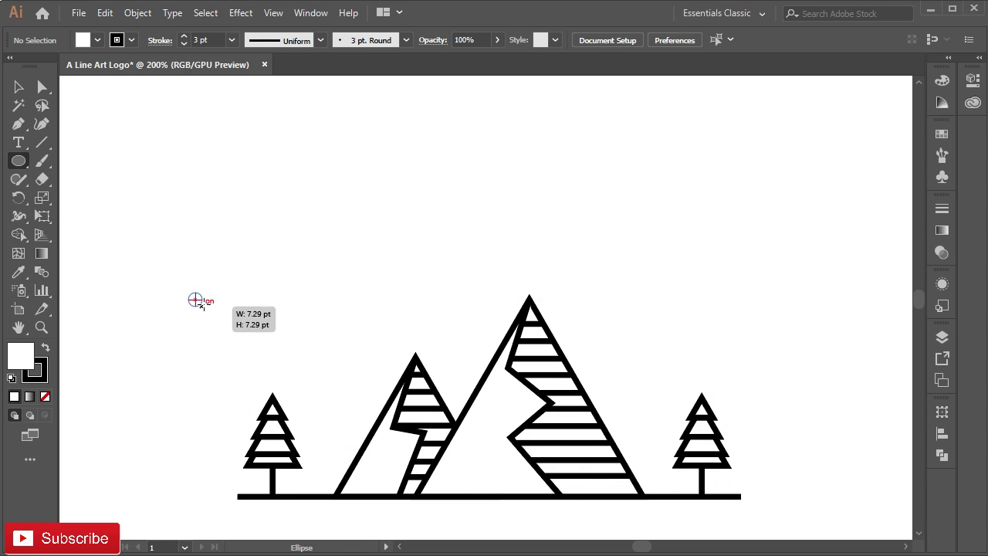
{"action": "left_click_drag", "start_coordinate": [196, 299], "coordinate": [195, 300]}
{"action": "scroll", "coordinate": [211, 347], "scroll_direction": "up", "scroll_amount": 2}
{"action": "key", "text": "v"}
{"action": "left_click_drag", "start_coordinate": [187, 231], "coordinate": [135, 262]}
{"action": "left_click", "coordinate": [177, 284]}
{"action": "scroll", "coordinate": [177, 284], "scroll_direction": "down", "scroll_amount": 2}
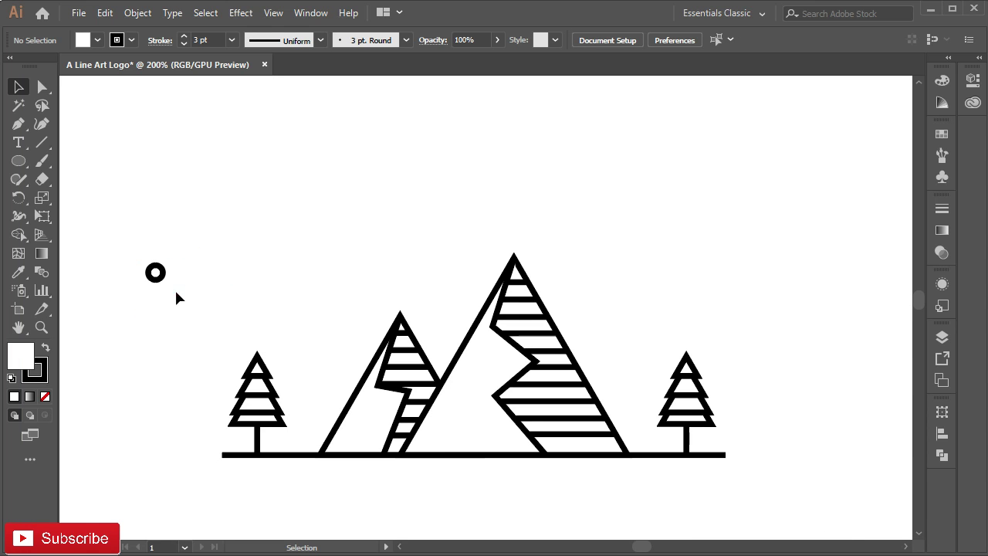
Step: Create a four-pointed star with radii of 61 pt and 16 pt
{"action": "left_click_drag", "start_coordinate": [19, 161], "coordinate": [73, 232]}
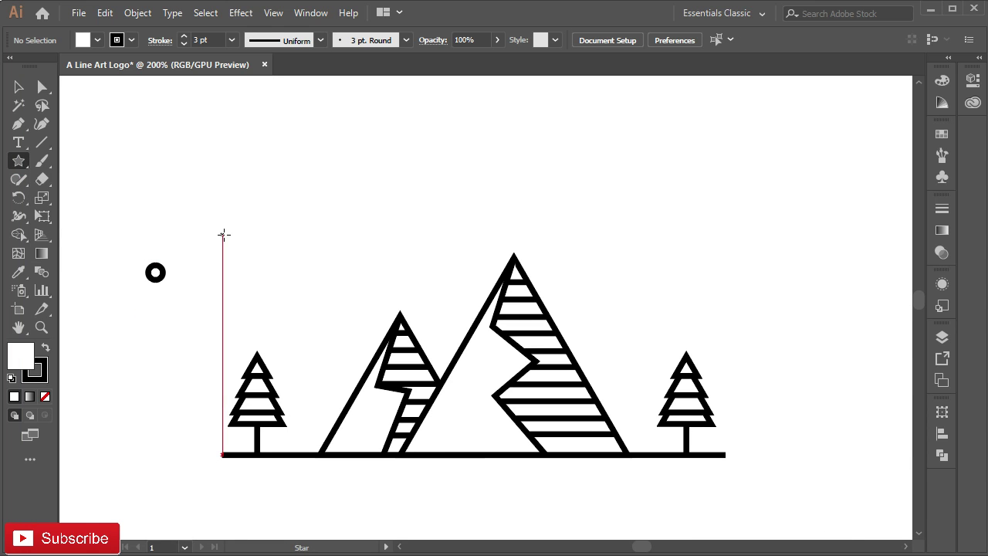
{"action": "left_click", "coordinate": [214, 254]}
{"action": "type", "text": "4"}
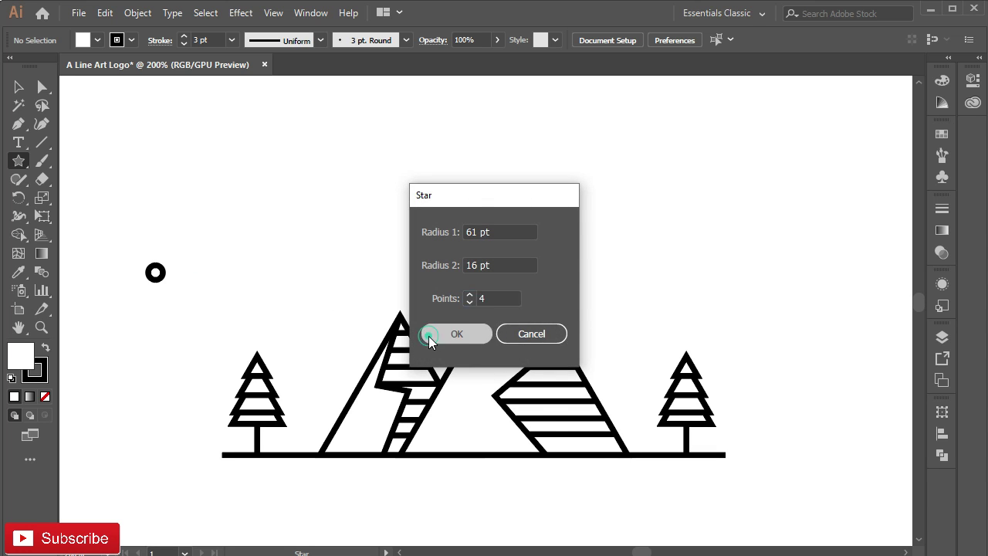
{"action": "left_click", "coordinate": [437, 334]}
Step: Scale the star down and place it just right of the small circle
{"action": "left_click", "coordinate": [19, 86]}
{"action": "left_click_drag", "start_coordinate": [115, 144], "coordinate": [135, 175]}
{"action": "left_click_drag", "start_coordinate": [339, 171], "coordinate": [225, 298]}
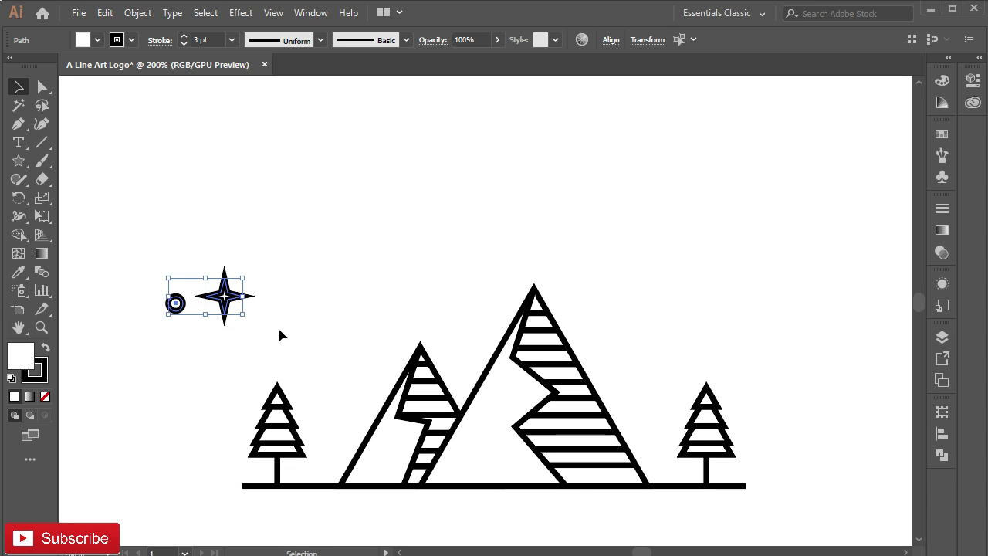
Step: Try aligning the strokes of the star and circle to the outside of their paths
{"action": "left_click", "coordinate": [159, 40]}
{"action": "left_click", "coordinate": [92, 121]}
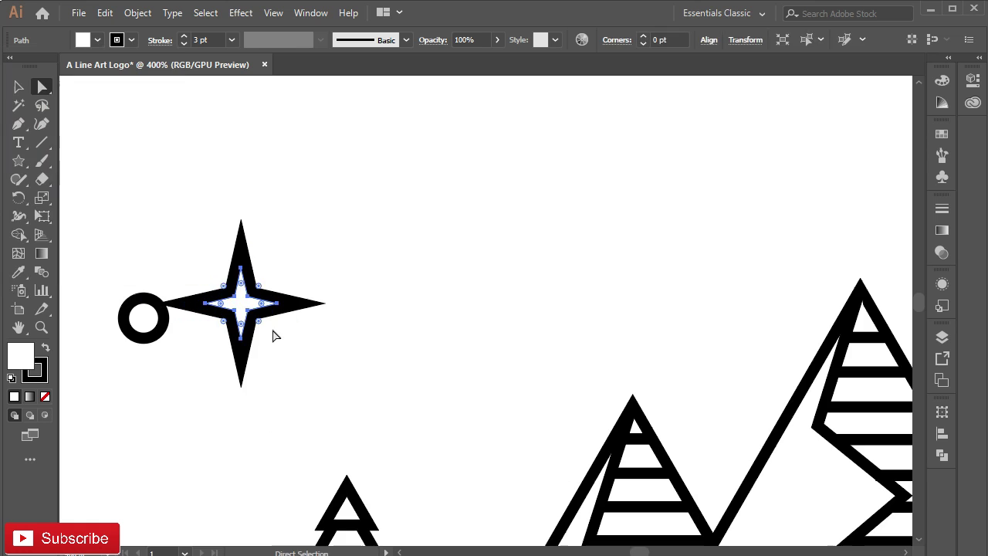
{"action": "left_click", "coordinate": [272, 329]}
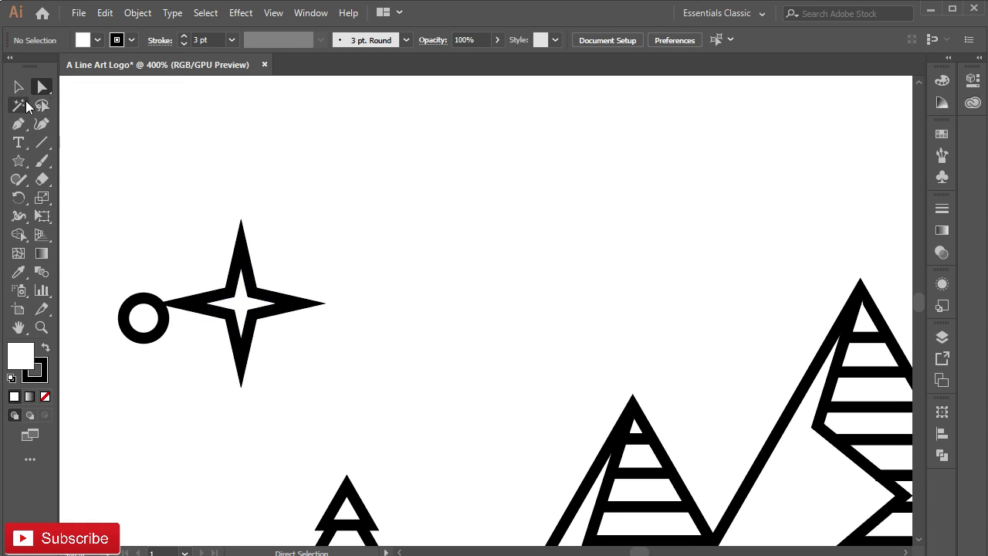
Step: Round all corners of the four-pointed star
{"action": "left_click_drag", "start_coordinate": [142, 186], "coordinate": [294, 329]}
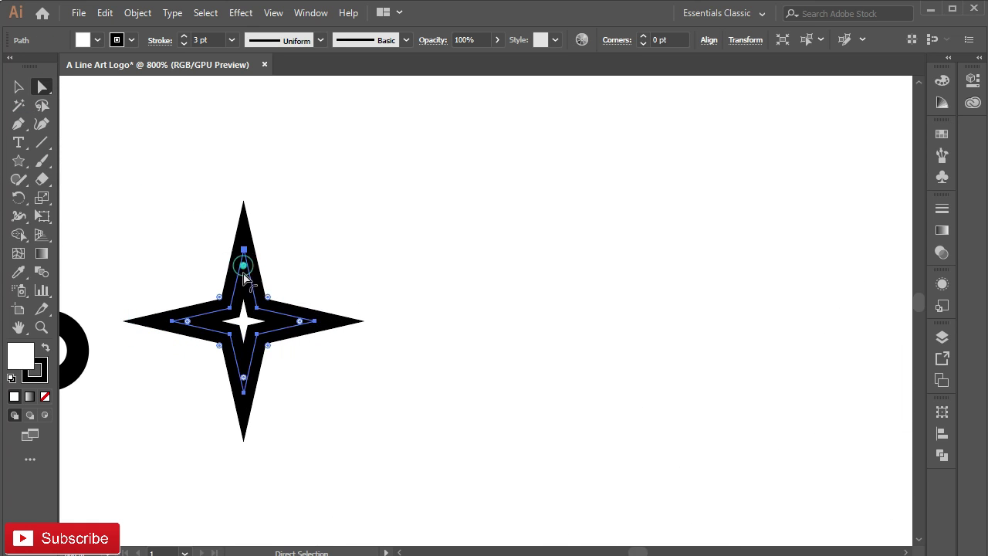
{"action": "left_click_drag", "start_coordinate": [244, 267], "coordinate": [244, 284]}
{"action": "key", "text": "v"}
{"action": "scroll", "coordinate": [330, 403], "scroll_direction": "down", "scroll_amount": 2}
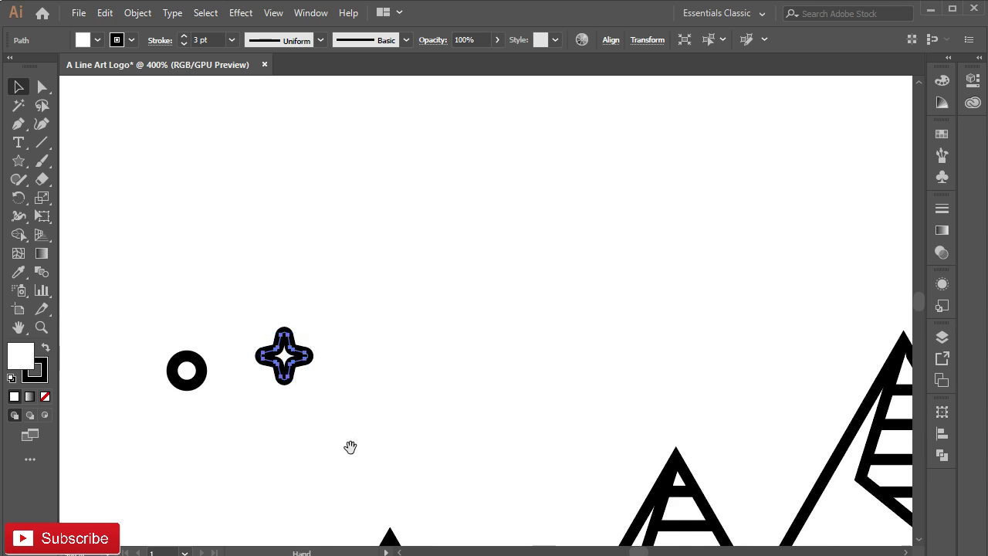
Step: Move the small circle just left of the smaller mountain and place a copy between the two peaks
{"action": "left_click_drag", "start_coordinate": [366, 455], "coordinate": [329, 326]}
{"action": "left_click_drag", "start_coordinate": [161, 230], "coordinate": [486, 400]}
{"action": "key", "text": "ctrl+="}
{"action": "left_click_drag", "start_coordinate": [364, 335], "coordinate": [730, 241]}
{"action": "scroll", "coordinate": [392, 344], "scroll_direction": "down", "scroll_amount": 2}
{"action": "left_click_drag", "start_coordinate": [394, 342], "coordinate": [362, 335]}
Step: Move the four-pointed star into the sky above the smaller mountain's left slope
{"action": "left_click", "coordinate": [155, 185]}
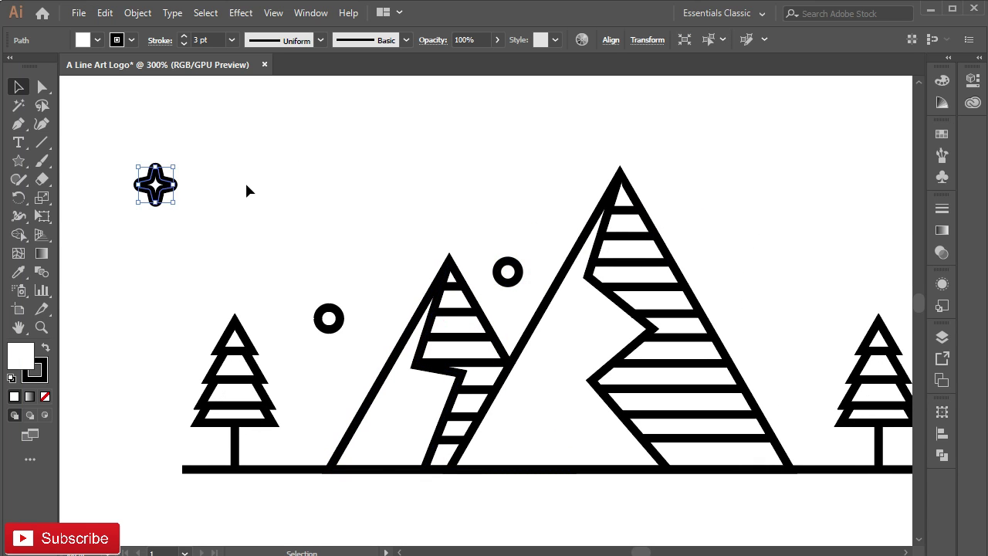
{"action": "left_click_drag", "start_coordinate": [152, 178], "coordinate": [395, 237]}
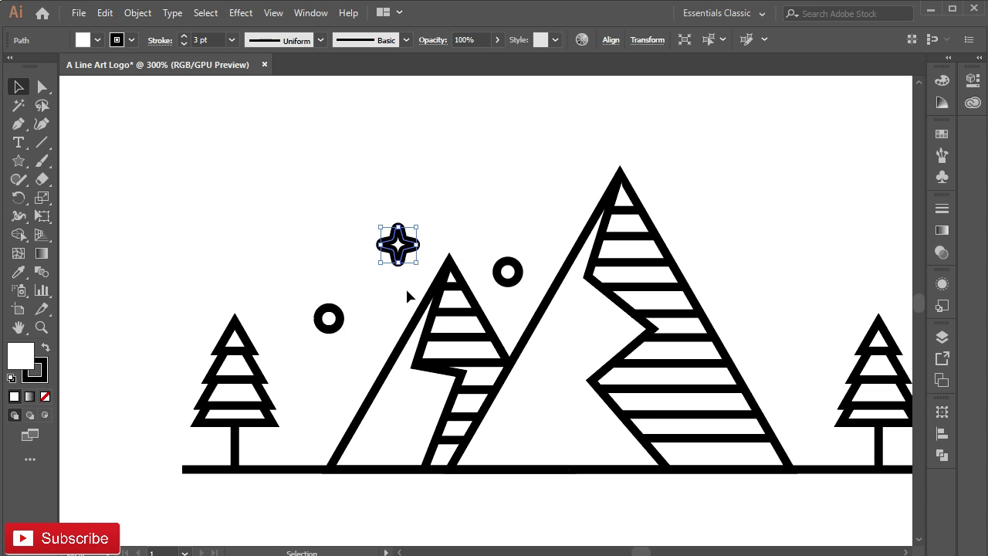
{"action": "left_click_drag", "start_coordinate": [546, 300], "coordinate": [444, 310]}
Step: Copy the circle and the star into the sky between the large mountain and the right pine tree
{"action": "left_click", "coordinate": [406, 283]}
{"action": "scroll", "coordinate": [405, 283], "scroll_direction": "up", "scroll_amount": 1}
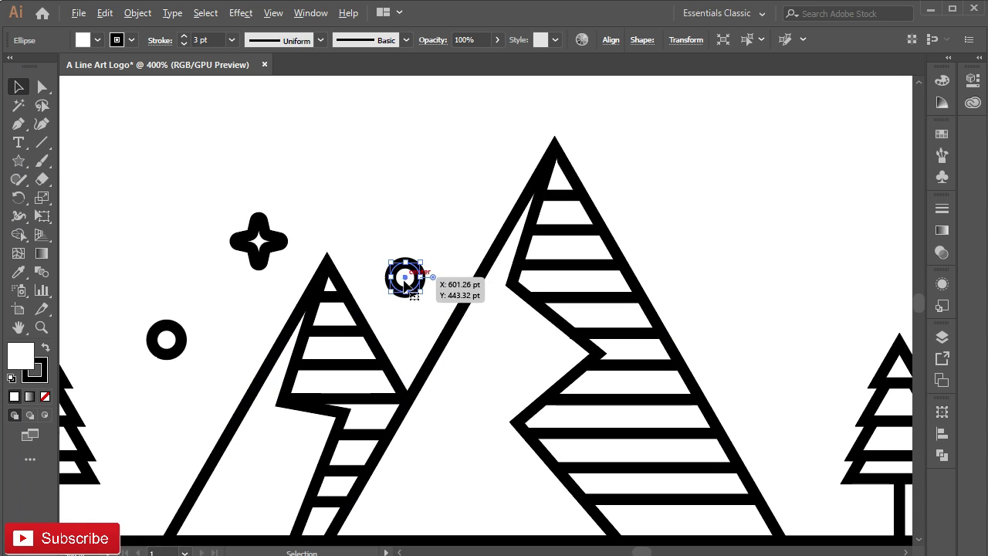
{"action": "left_click_drag", "start_coordinate": [409, 278], "coordinate": [794, 383]}
{"action": "left_click_drag", "start_coordinate": [270, 244], "coordinate": [747, 226]}
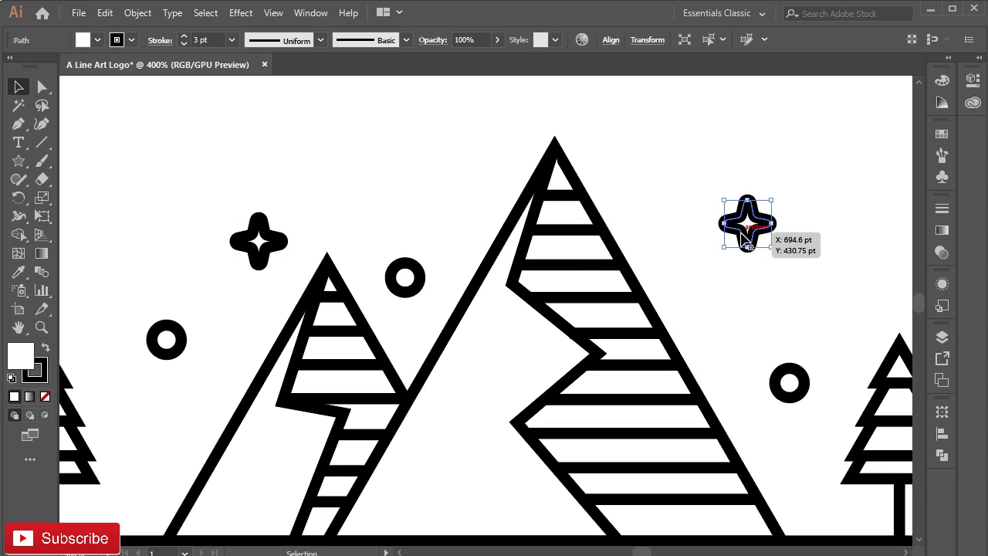
Step: Scale down the star above the smaller mountain and place a copy just left of the large peak
{"action": "left_click_drag", "start_coordinate": [284, 218], "coordinate": [275, 229]}
{"action": "left_click_drag", "start_coordinate": [261, 246], "coordinate": [481, 123]}
{"action": "left_click", "coordinate": [305, 221]}
{"action": "left_click", "coordinate": [246, 224]}
Step: Fine-tune the positions of the sky circles and nudge the large star slightly down and to the right
{"action": "left_click_drag", "start_coordinate": [407, 283], "coordinate": [410, 283]}
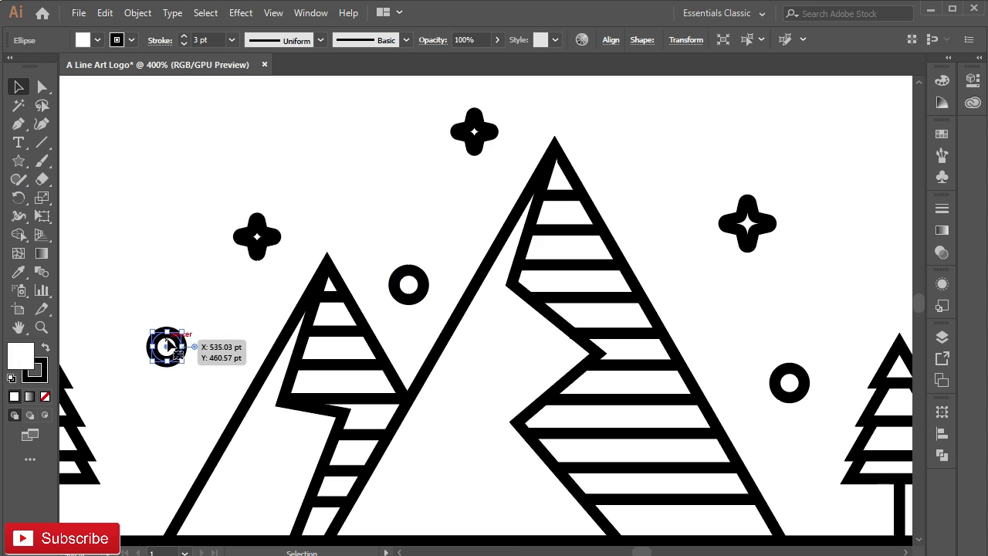
{"action": "left_click", "coordinate": [746, 231]}
{"action": "key", "text": "Down"}
{"action": "key", "text": "Down"}
{"action": "key", "text": "Right"}
{"action": "key", "text": "Right"}
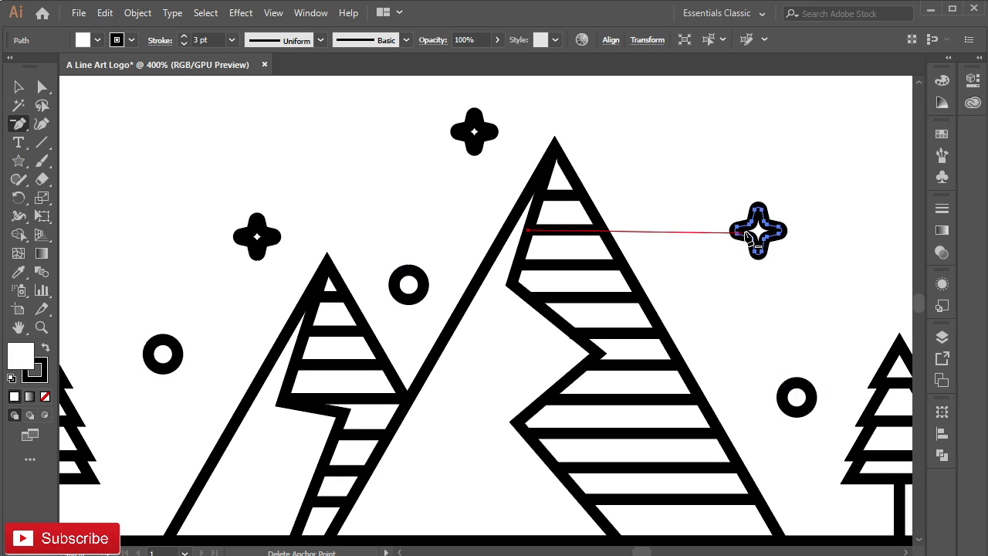
{"action": "left_click", "coordinate": [15, 91]}
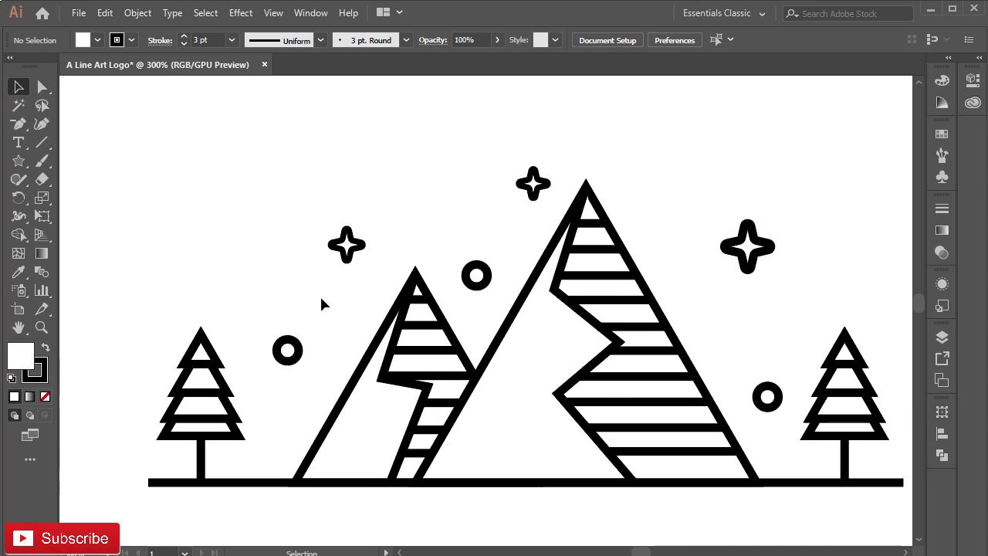
Step: Group the complete landscape artwork of mountains, trees, ground line and sky shapes
{"action": "scroll", "coordinate": [325, 294], "scroll_direction": "down", "scroll_amount": 1}
{"action": "left_click_drag", "start_coordinate": [265, 311], "coordinate": [315, 332]}
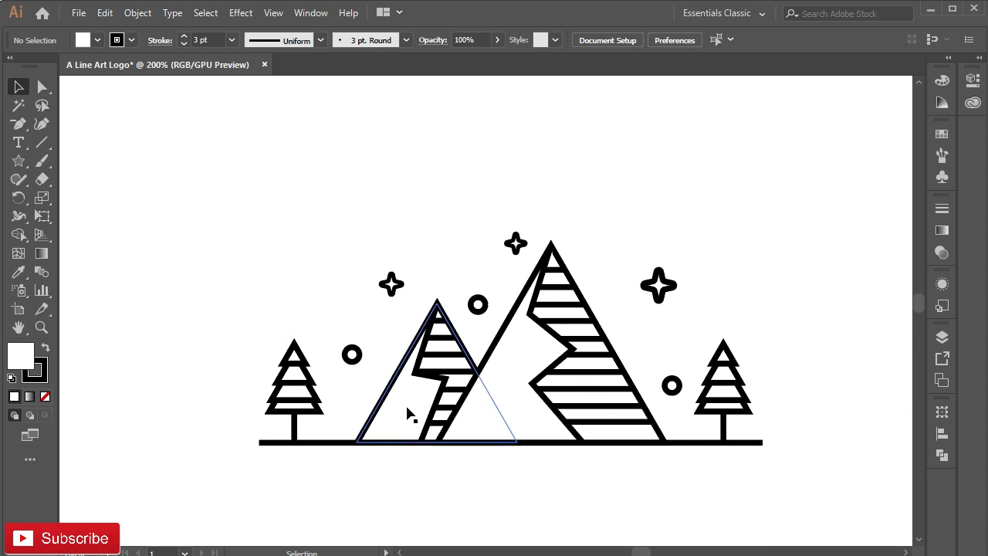
{"action": "left_click_drag", "start_coordinate": [384, 413], "coordinate": [757, 460]}
{"action": "right_click", "coordinate": [600, 371]}
{"action": "left_click", "coordinate": [635, 230]}
{"action": "left_click_drag", "start_coordinate": [503, 326], "coordinate": [489, 203]}
{"action": "left_click", "coordinate": [448, 405]}
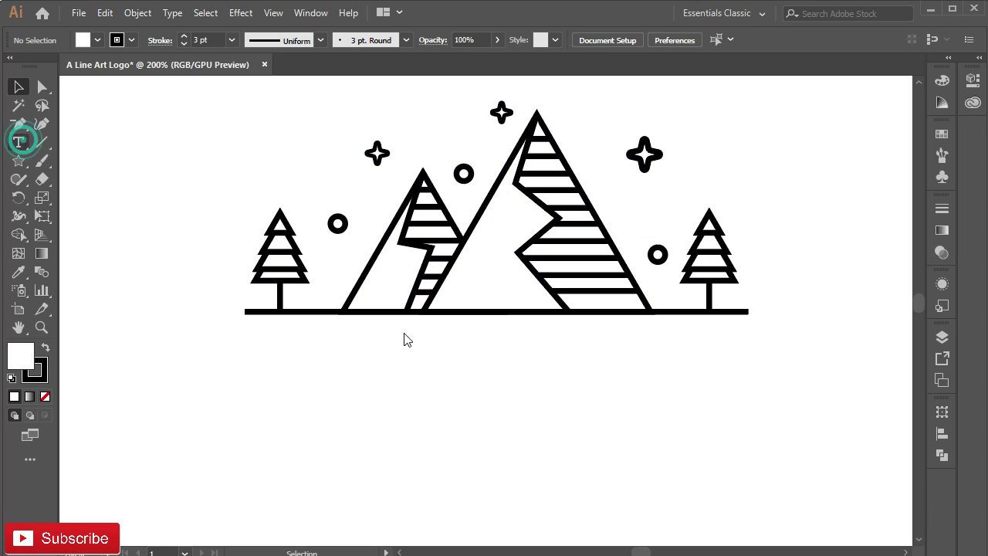
Step: Add the text "mountains" below the ground line and set it in all caps
{"action": "key", "text": "t"}
{"action": "left_click", "coordinate": [373, 373]}
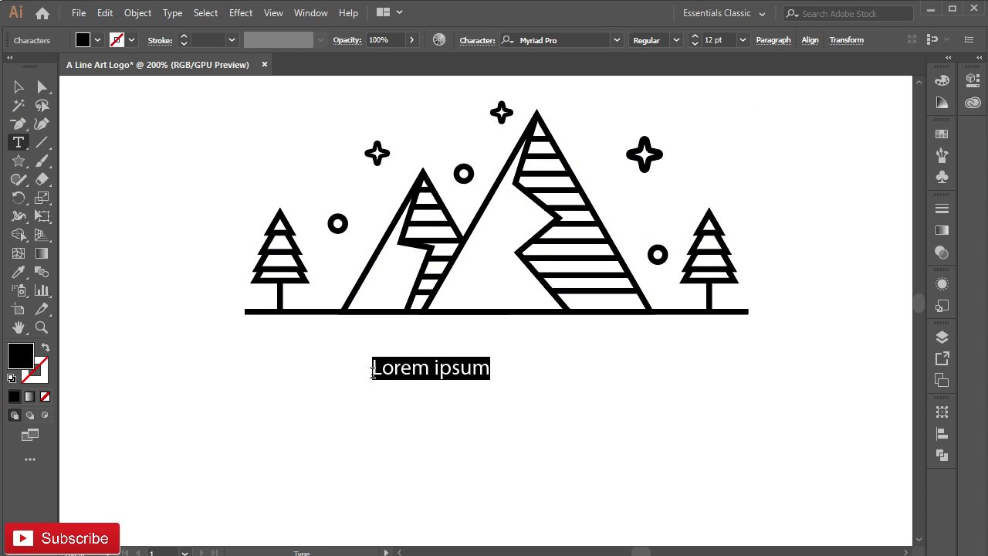
{"action": "type", "text": "mountains"}
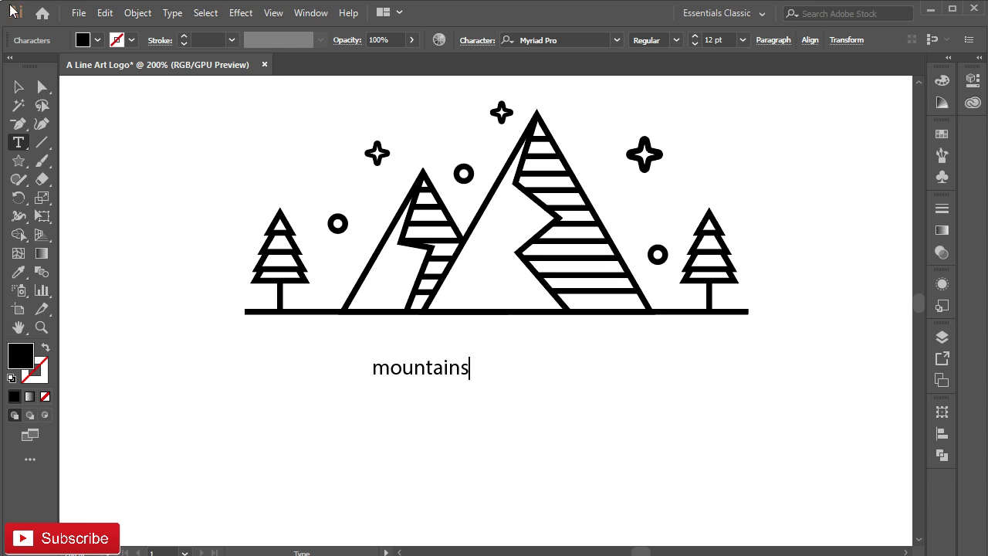
{"action": "left_click", "coordinate": [18, 86]}
{"action": "left_click", "coordinate": [478, 40]}
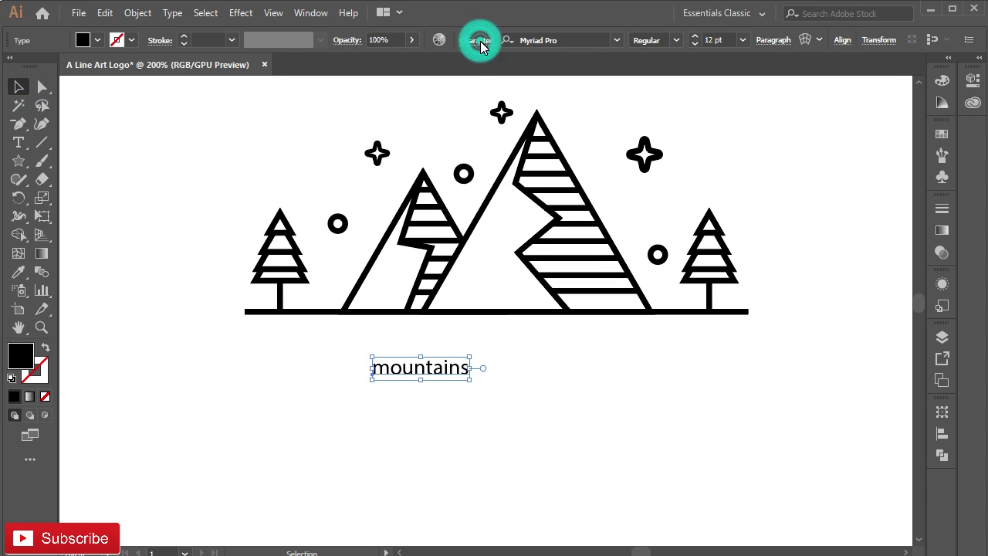
{"action": "left_click", "coordinate": [330, 200]}
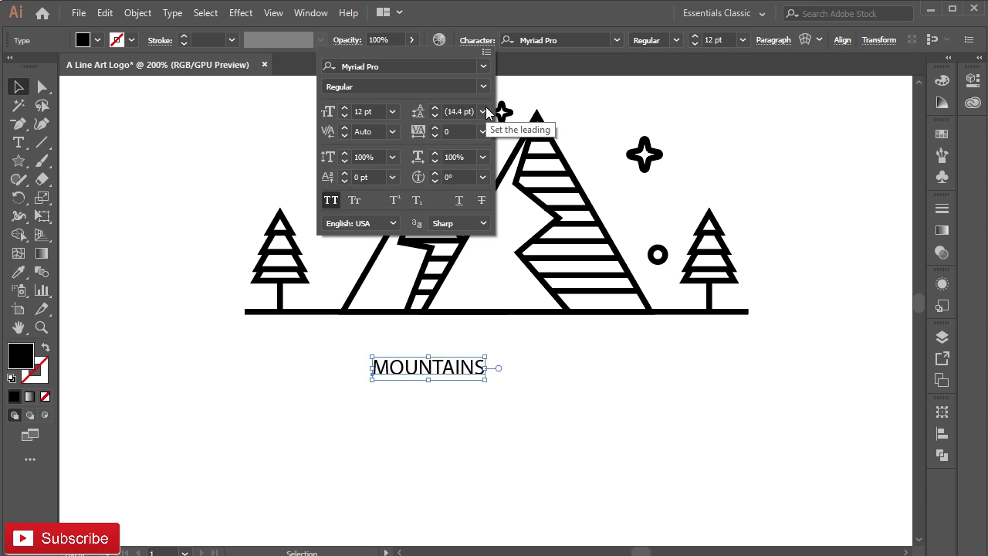
Step: Set the text size to 48 pt, then position and scale it to about 52.77 pt so it spans the ground line
{"action": "left_click", "coordinate": [392, 112]}
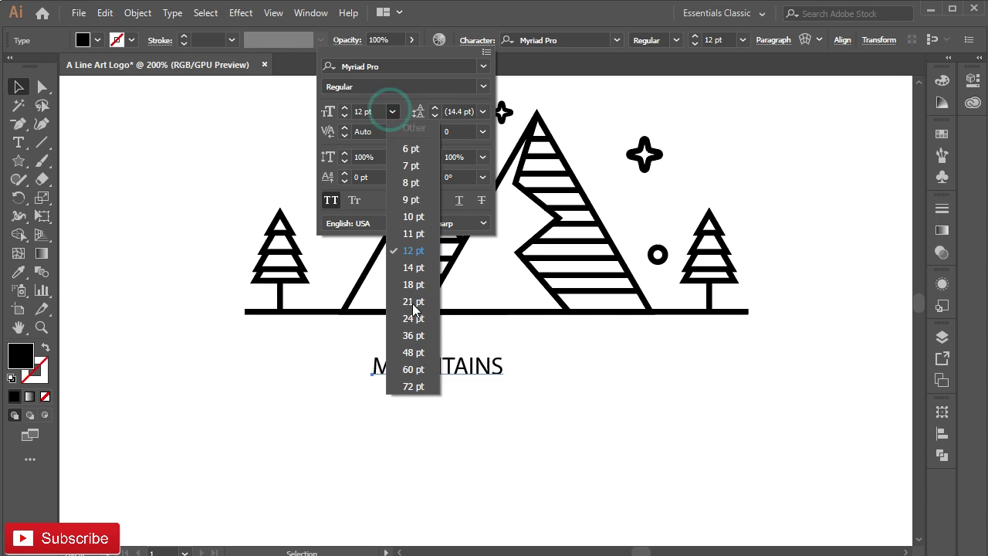
{"action": "left_click", "coordinate": [414, 353]}
{"action": "left_click", "coordinate": [639, 374]}
{"action": "left_click_drag", "start_coordinate": [639, 378], "coordinate": [505, 401]}
{"action": "left_click_drag", "start_coordinate": [690, 325], "coordinate": [760, 325]}
Step: Change the MOUNTAINS text's font to Montserrat Light
{"action": "left_click", "coordinate": [559, 40]}
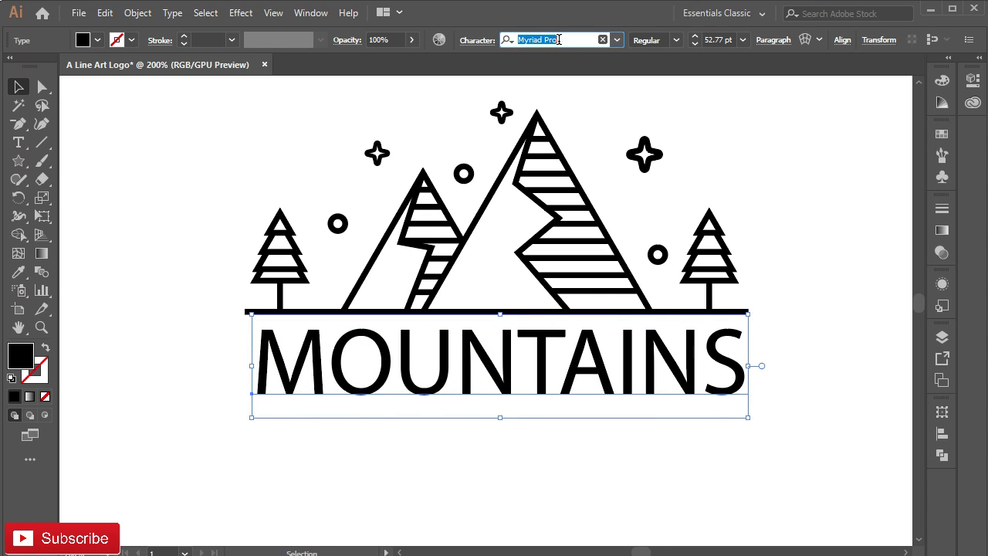
{"action": "type", "text": "mon"}
{"action": "left_click", "coordinate": [593, 284]}
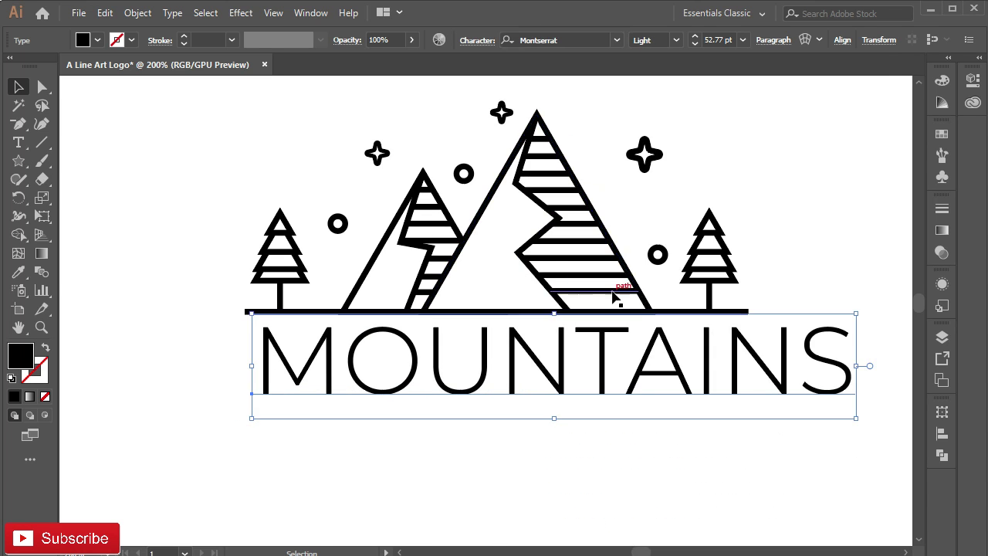
Step: Scale down the text and the landscape artwork, keep the text slightly wider, and center both horizontally
{"action": "left_click_drag", "start_coordinate": [856, 315], "coordinate": [753, 331]}
{"action": "left_click_drag", "start_coordinate": [436, 241], "coordinate": [440, 244]}
{"action": "left_click_drag", "start_coordinate": [497, 97], "coordinate": [497, 99]}
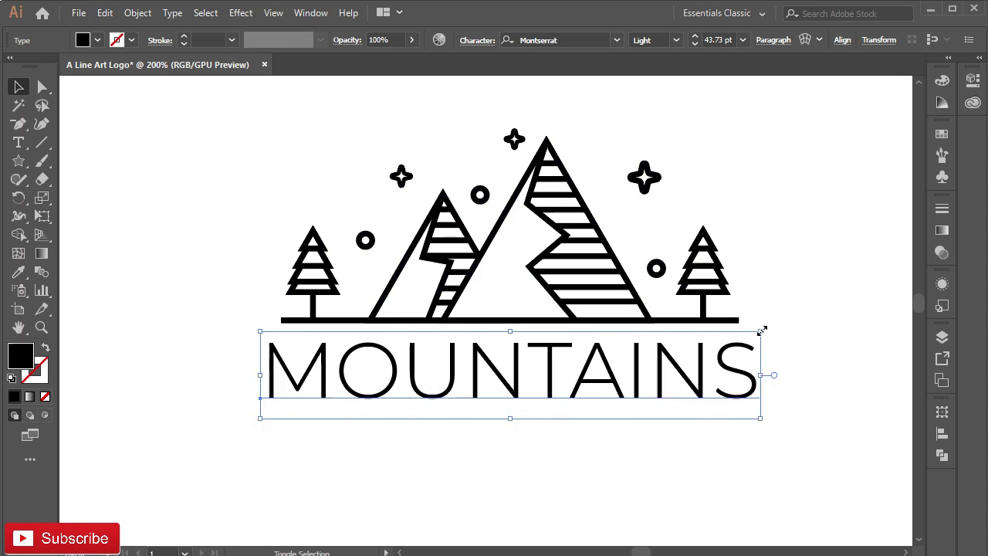
{"action": "left_click_drag", "start_coordinate": [762, 330], "coordinate": [793, 326]}
{"action": "left_click", "coordinate": [523, 42]}
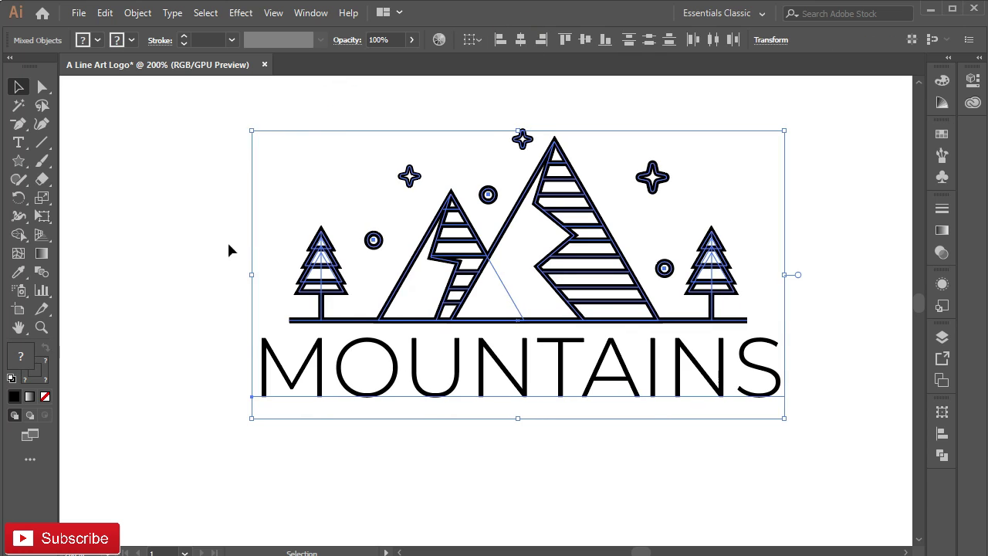
{"action": "left_click", "coordinate": [228, 238]}
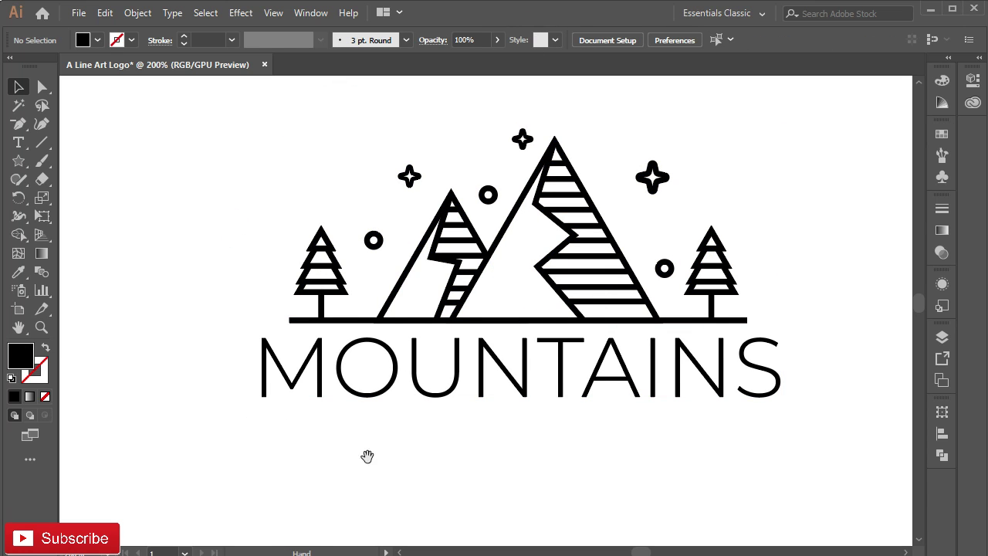
Step: Draw a long, flat rectangle below the text with no fill and a 3 pt black stroke
{"action": "left_click_drag", "start_coordinate": [367, 456], "coordinate": [363, 322]}
{"action": "left_click_drag", "start_coordinate": [19, 160], "coordinate": [60, 159]}
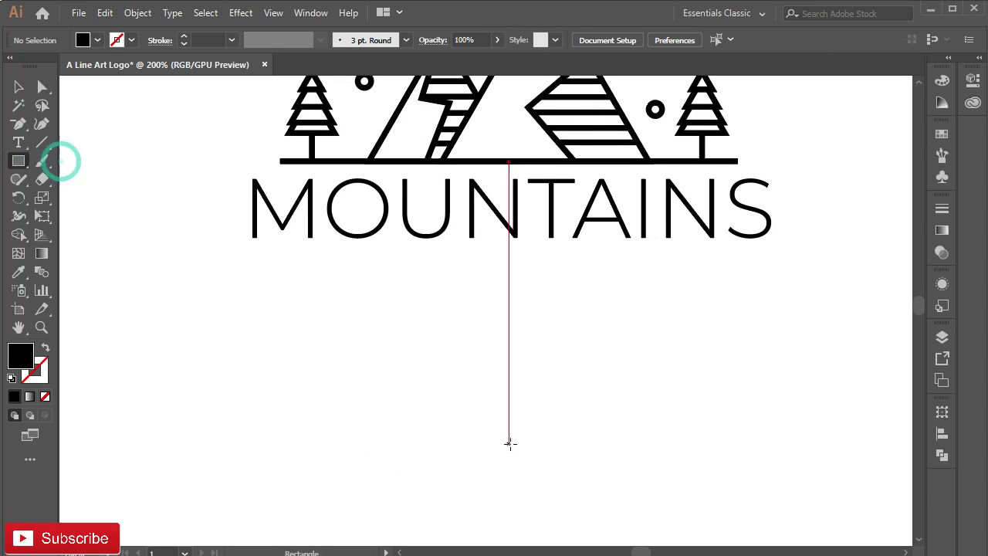
{"action": "mouse_move", "coordinate": [317, 318]}
{"action": "left_mouse_down"}
{"action": "mouse_move", "coordinate": [479, 348]}
{"action": "mouse_move", "coordinate": [472, 353]}
{"action": "left_mouse_up"}
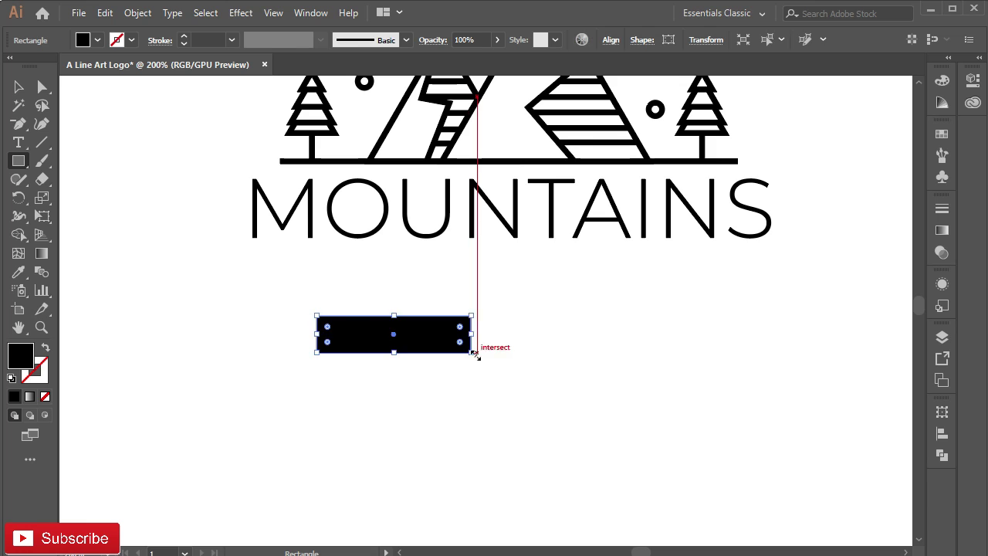
{"action": "left_click", "coordinate": [45, 350]}
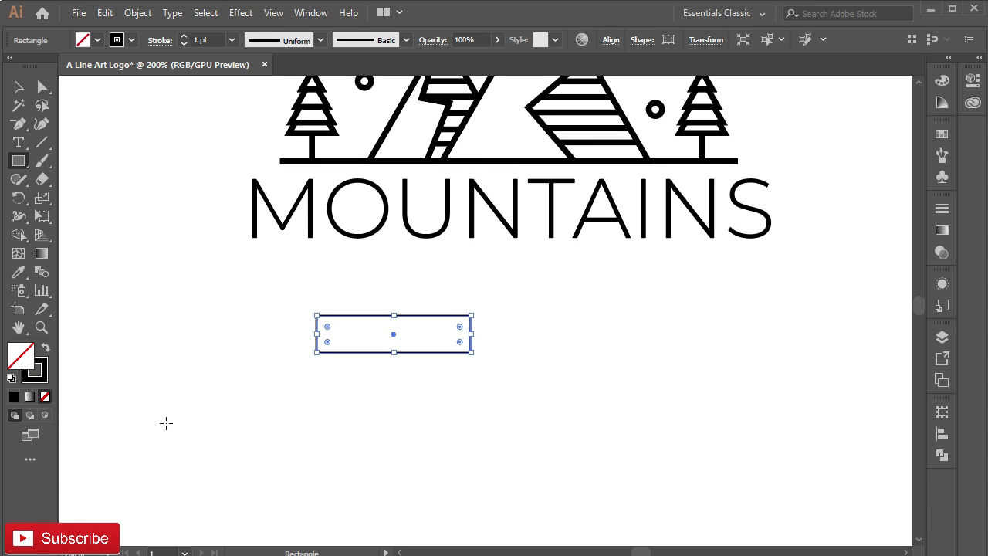
{"action": "key", "text": "v"}
{"action": "left_click", "coordinate": [232, 40]}
{"action": "left_click", "coordinate": [247, 146]}
{"action": "left_click", "coordinate": [288, 374]}
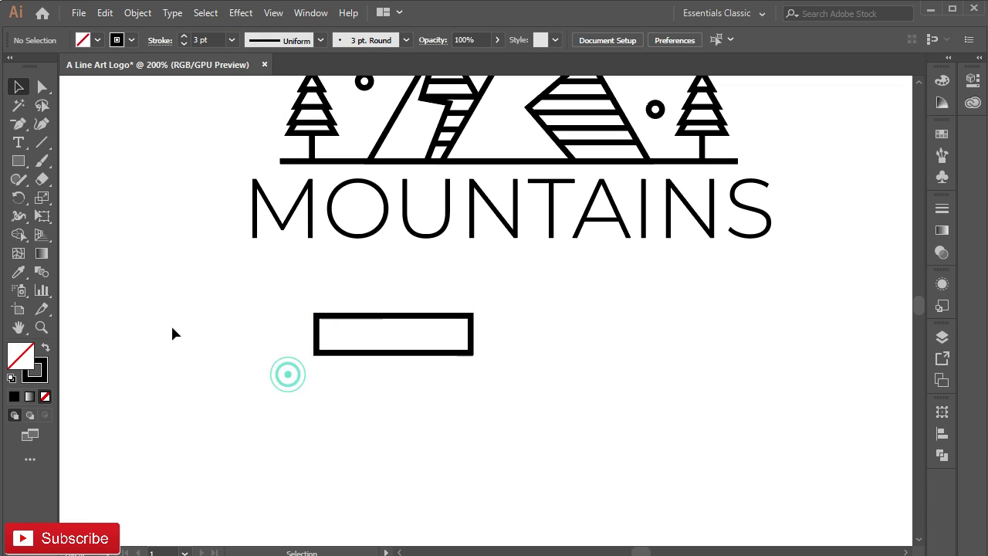
Step: Draw a circle as tall as the rectangle against its left edge
{"action": "left_click_drag", "start_coordinate": [13, 166], "coordinate": [74, 198]}
{"action": "left_click_drag", "start_coordinate": [316, 316], "coordinate": [295, 354]}
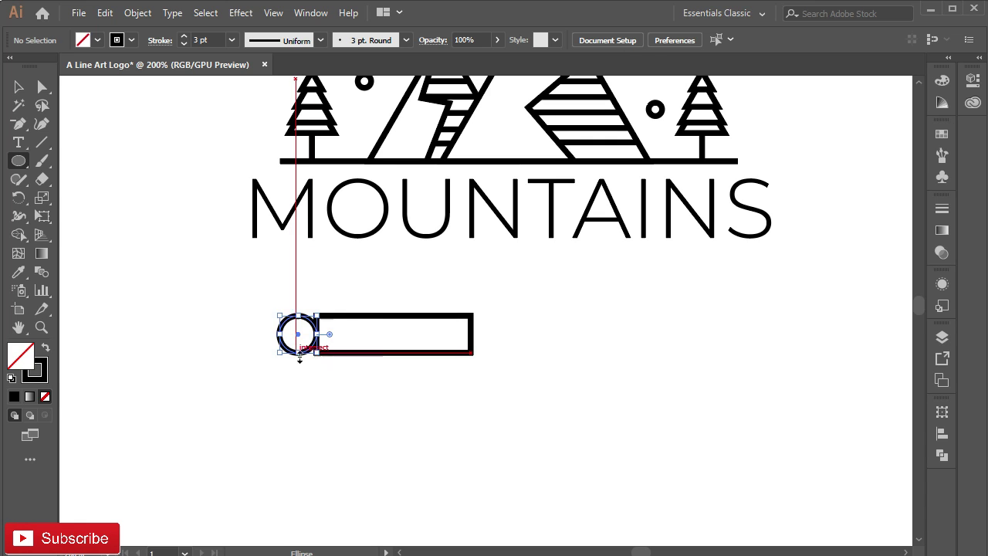
{"action": "key", "text": "v"}
{"action": "left_click", "coordinate": [314, 394]}
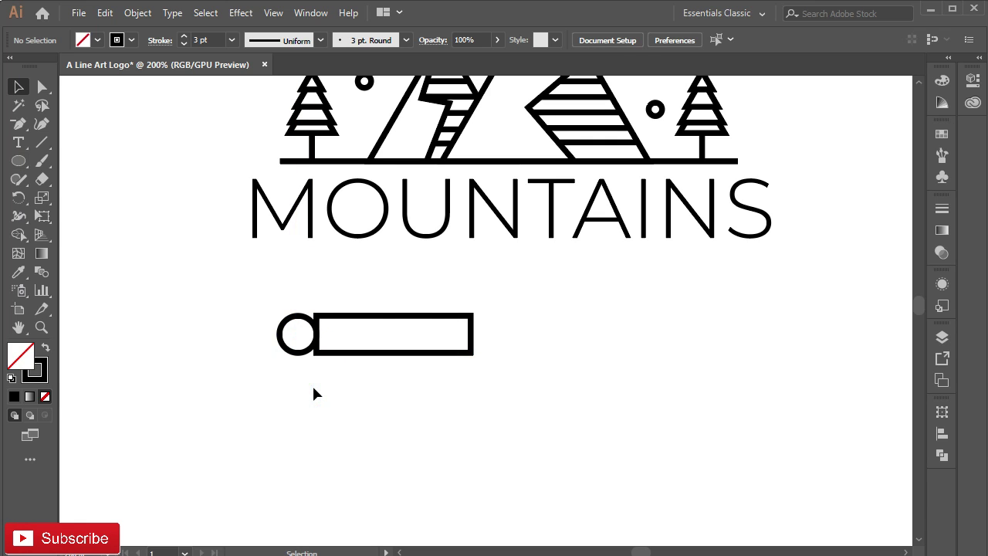
Step: Center the circle on the rectangle's left edge and place a copy centered on its right edge
{"action": "left_click", "coordinate": [303, 344]}
{"action": "left_click", "coordinate": [317, 328]}
{"action": "left_click", "coordinate": [305, 332]}
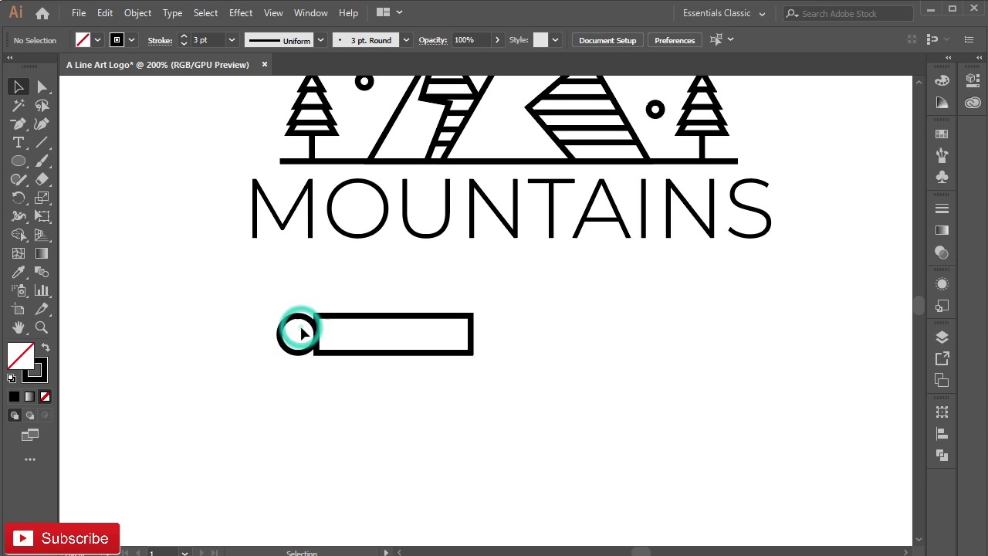
{"action": "left_click", "coordinate": [299, 332]}
{"action": "left_click_drag", "start_coordinate": [288, 325], "coordinate": [489, 349]}
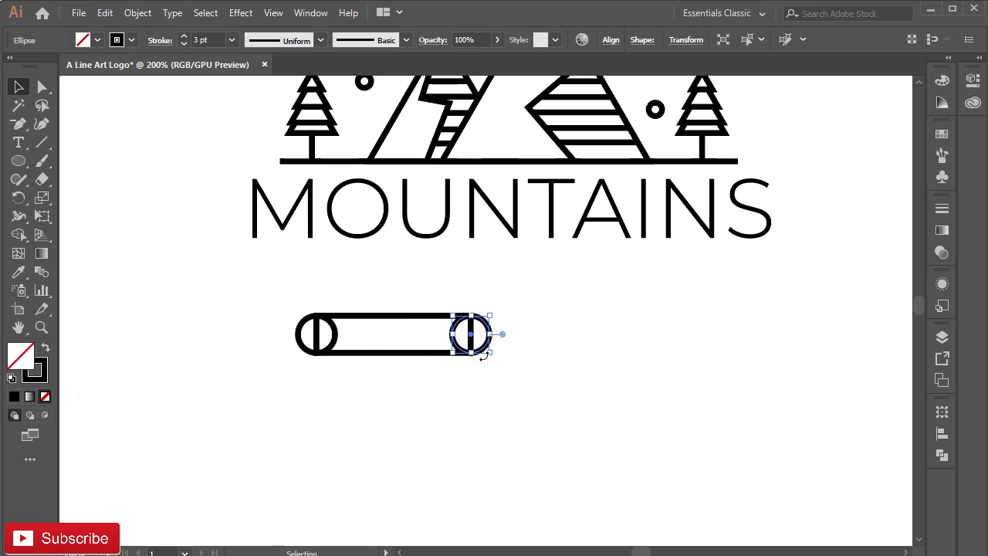
Step: Unite the right circle with the rectangle to give the log a rounded end
{"action": "left_click", "coordinate": [407, 323], "text": "shift"}
{"action": "left_click", "coordinate": [942, 455]}
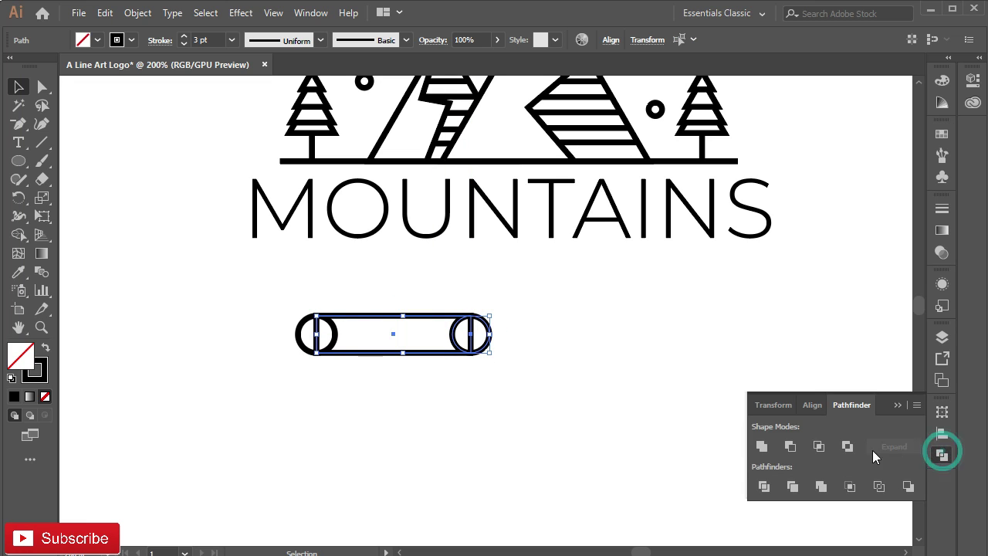
{"action": "left_click", "coordinate": [762, 447]}
{"action": "left_click", "coordinate": [358, 411]}
Step: Bring the left circle to the front of the log and fill it with white
{"action": "left_click_drag", "start_coordinate": [294, 291], "coordinate": [304, 346]}
{"action": "right_click", "coordinate": [301, 330]}
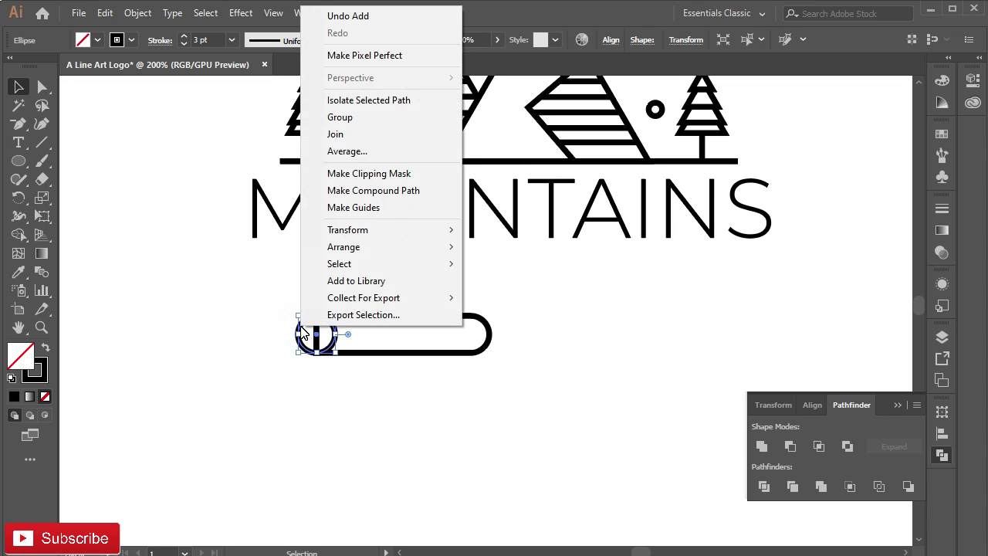
{"action": "mouse_move", "coordinate": [357, 249]}
{"action": "left_click", "coordinate": [521, 246]}
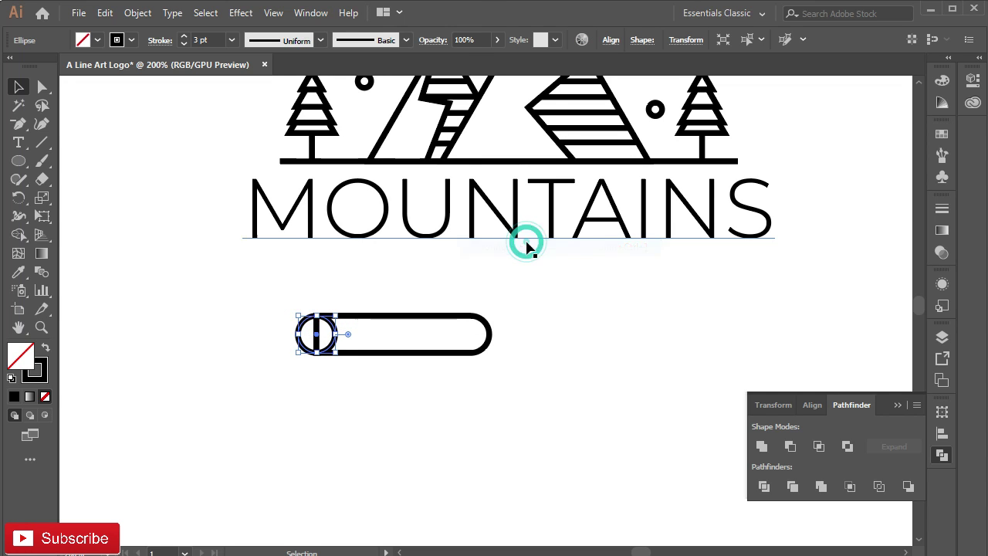
{"action": "left_click", "coordinate": [260, 328]}
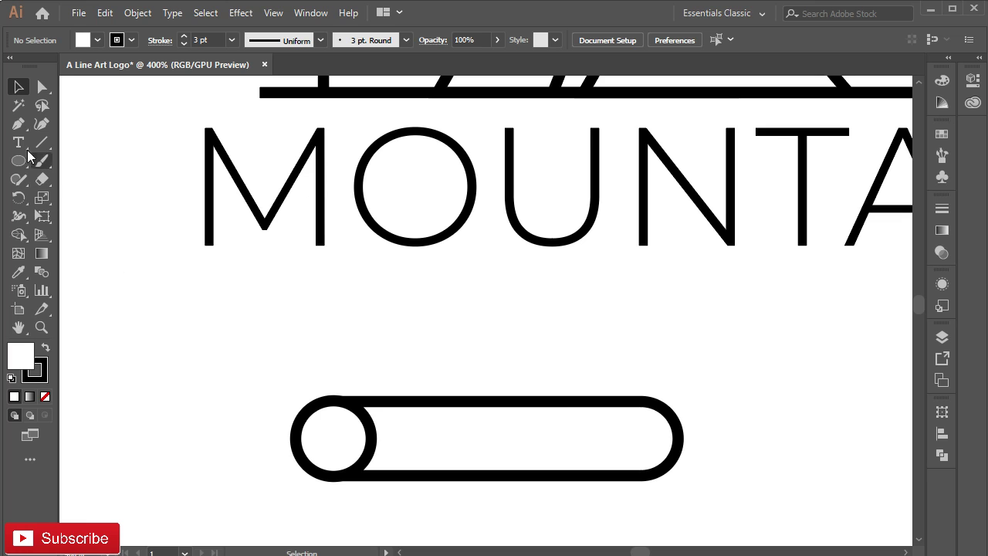
Step: Draw a straight horizontal line inside the upper part of the log with the Pen tool
{"action": "left_click", "coordinate": [19, 123]}
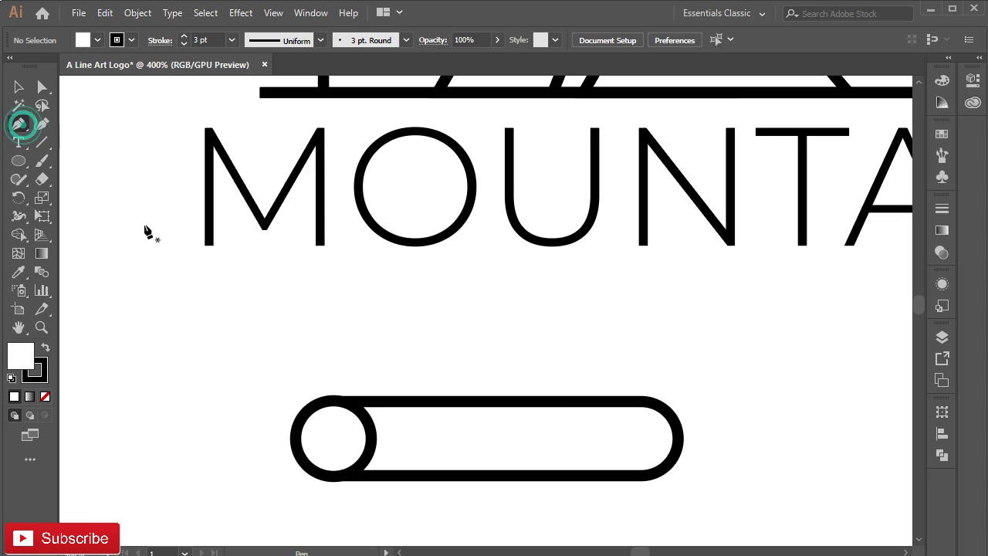
{"action": "left_click", "coordinate": [402, 424]}
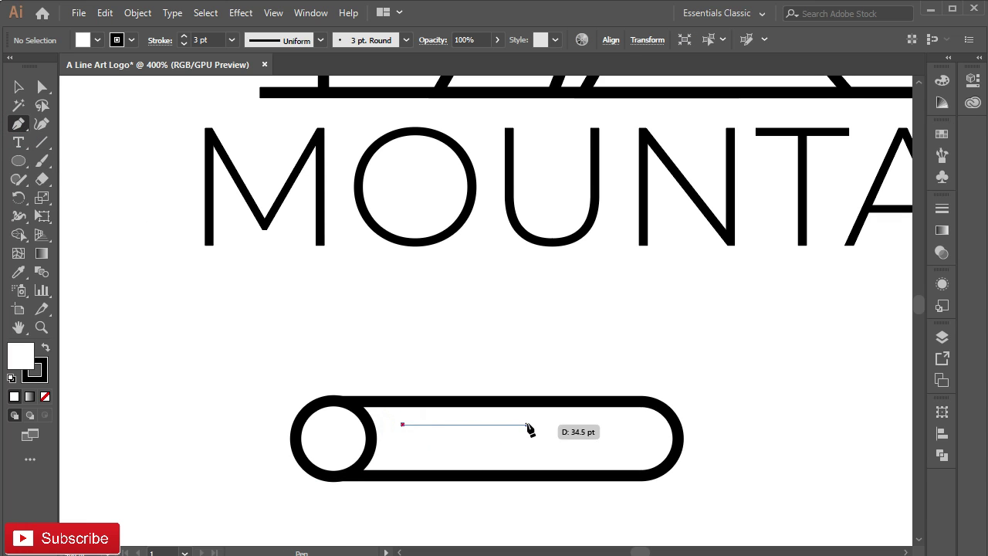
{"action": "left_click", "coordinate": [591, 424]}
{"action": "key", "text": "v"}
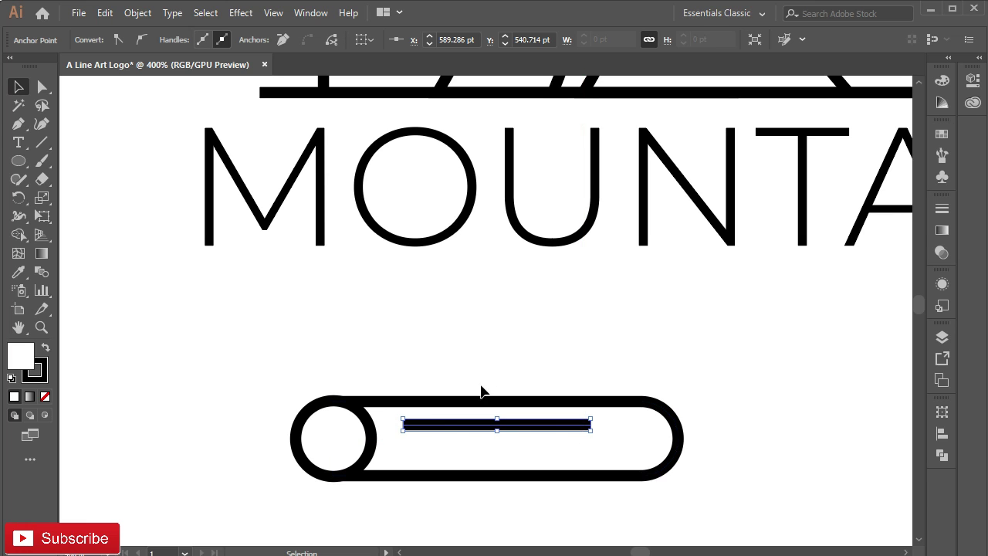
Step: Draw a small rectangle across the log's lower edge and shift its lower-right corner inward to taper it into a branch stub
{"action": "left_click_drag", "start_coordinate": [18, 161], "coordinate": [63, 163]}
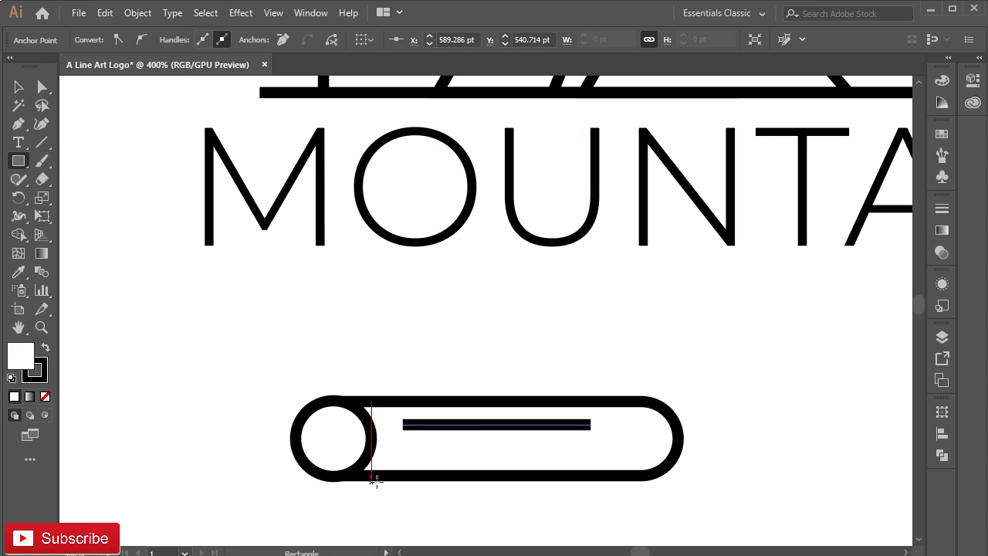
{"action": "mouse_move", "coordinate": [398, 460]}
{"action": "left_mouse_down"}
{"action": "mouse_move", "coordinate": [423, 490]}
{"action": "mouse_move", "coordinate": [410, 499]}
{"action": "mouse_move", "coordinate": [417, 509]}
{"action": "mouse_move", "coordinate": [441, 516]}
{"action": "left_mouse_up"}
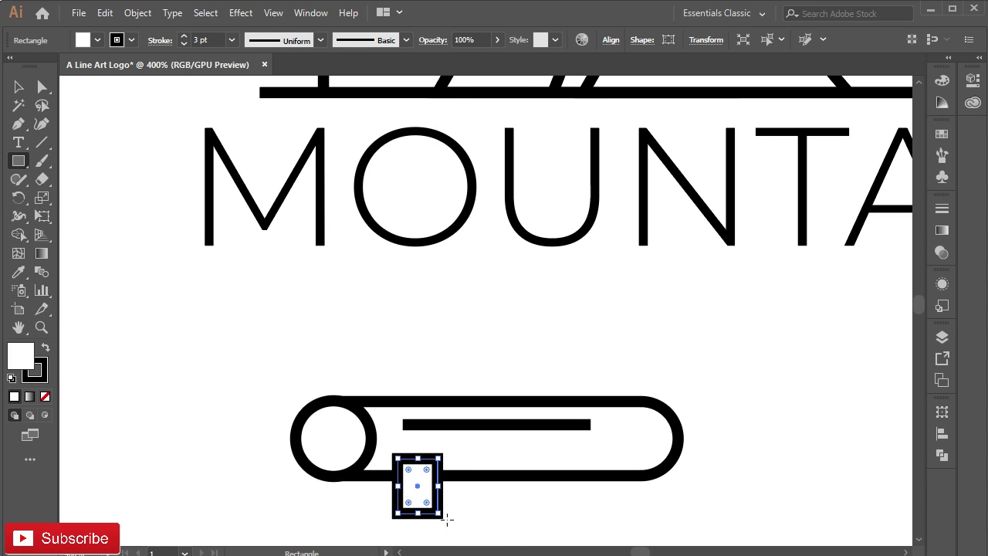
{"action": "left_click", "coordinate": [42, 87]}
{"action": "left_click", "coordinate": [438, 513]}
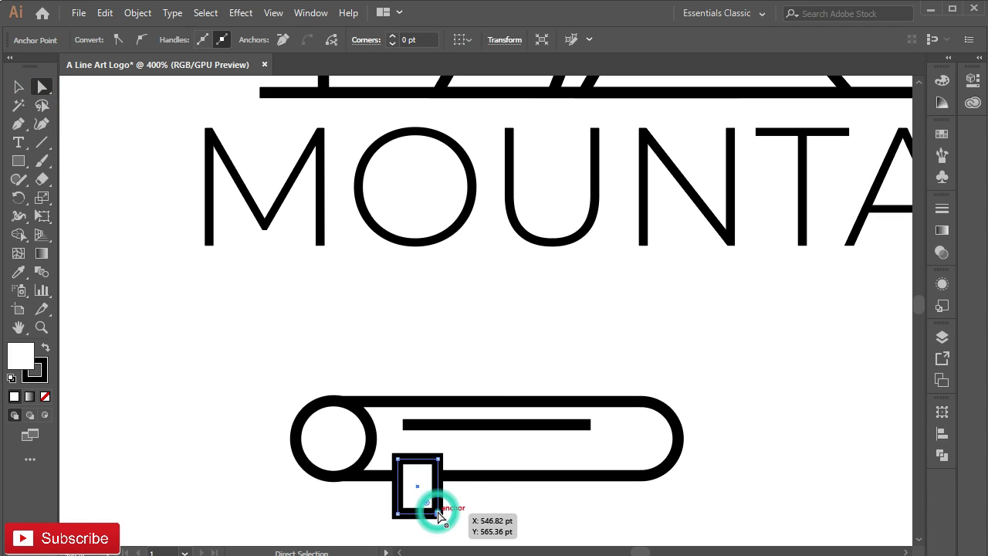
{"action": "key", "text": "Left"}
{"action": "key", "text": "Left"}
{"action": "key", "text": "Left"}
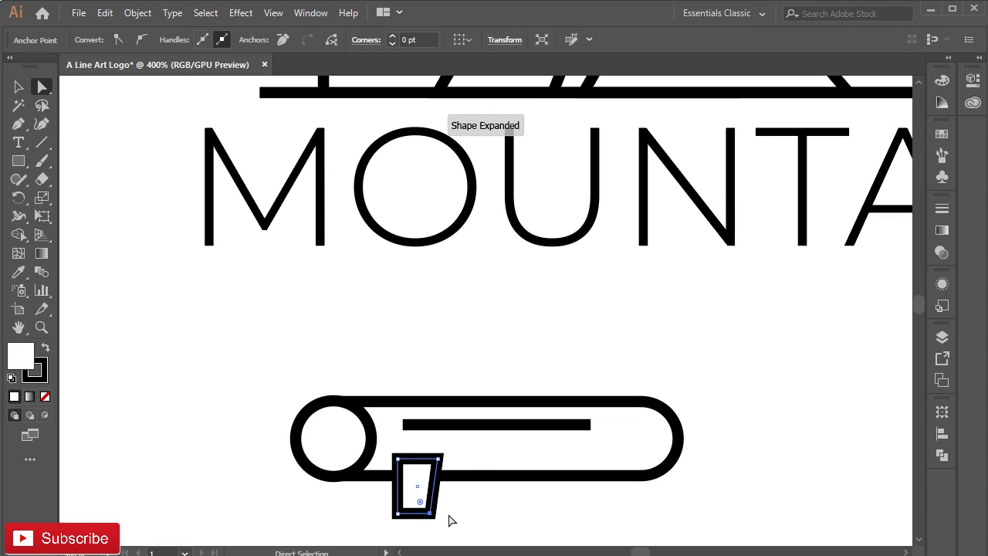
{"action": "key", "text": "Left"}
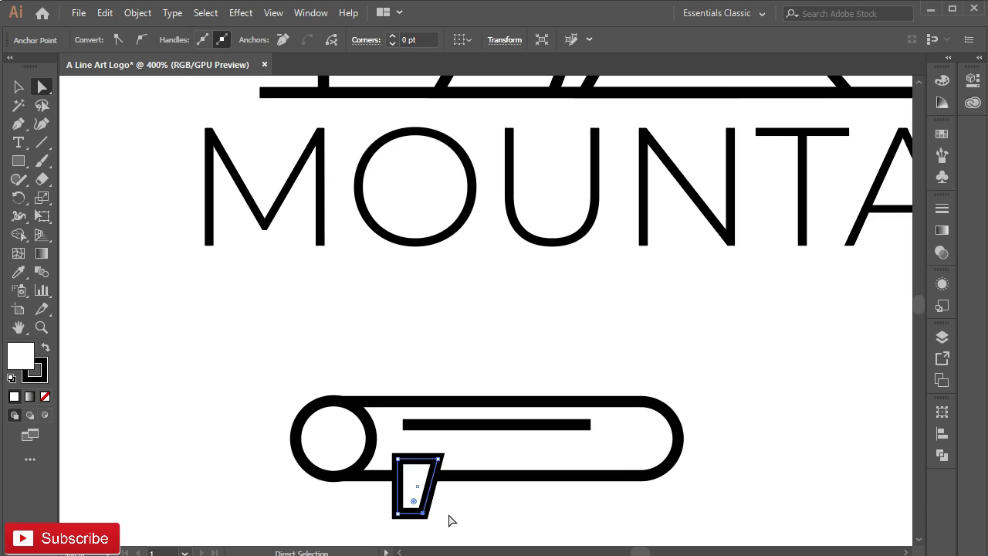
{"action": "left_click", "coordinate": [452, 520]}
Step: Unite the tapered stub with the log body
{"action": "scroll", "coordinate": [452, 510], "scroll_direction": "down", "scroll_amount": 2}
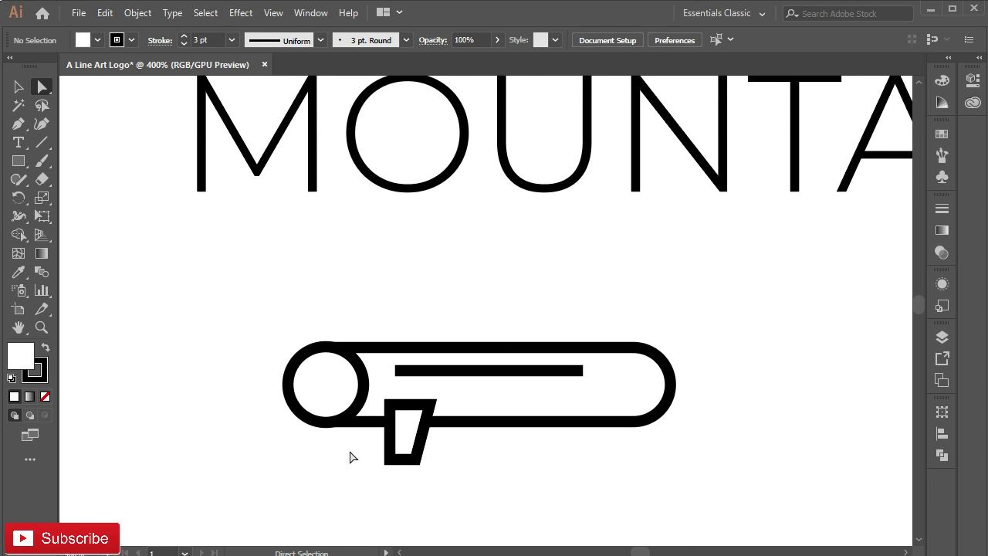
{"action": "left_click", "coordinate": [400, 461]}
{"action": "left_click", "coordinate": [514, 421], "text": "shift"}
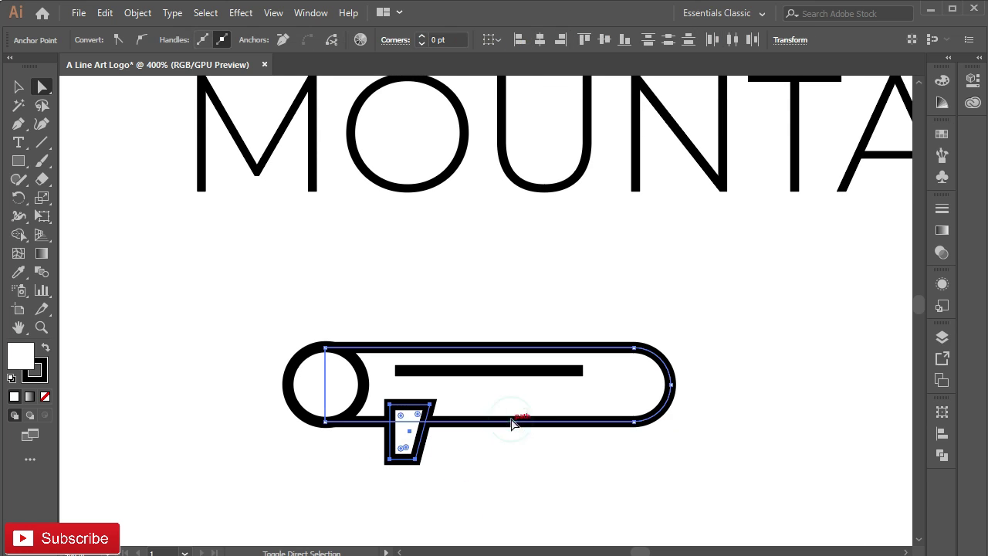
{"action": "left_click", "coordinate": [943, 455]}
{"action": "left_click", "coordinate": [761, 445]}
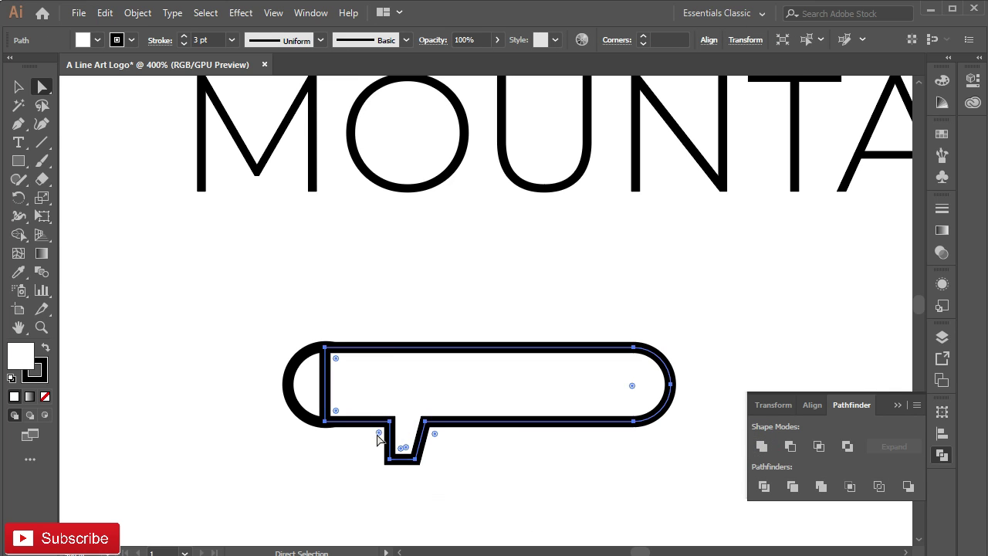
Step: Send the united log shape to the back, behind the end circle and the inner line
{"action": "key", "text": "v"}
{"action": "right_click", "coordinate": [446, 429]}
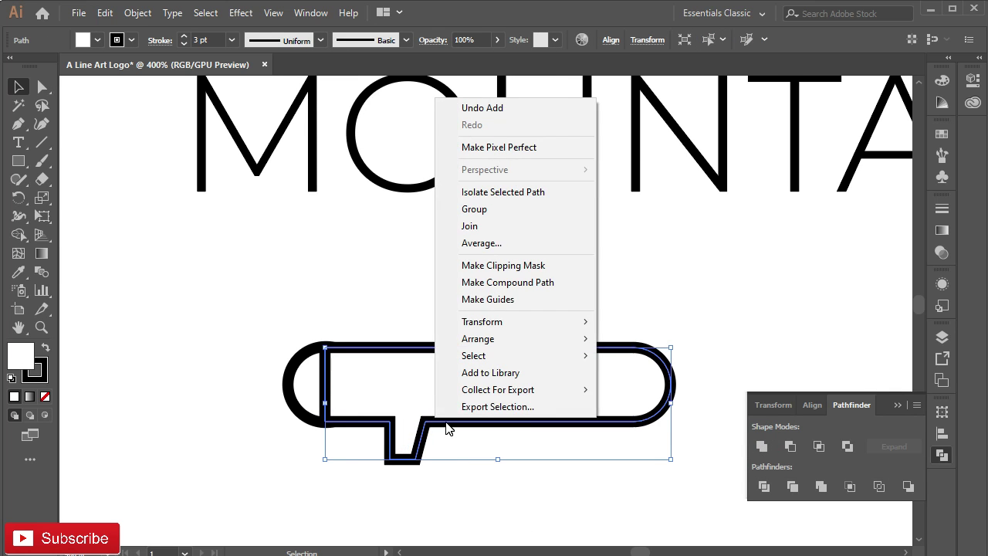
{"action": "left_click", "coordinate": [898, 404]}
{"action": "right_click", "coordinate": [542, 390]}
{"action": "mouse_move", "coordinate": [580, 310]}
{"action": "left_click", "coordinate": [731, 358]}
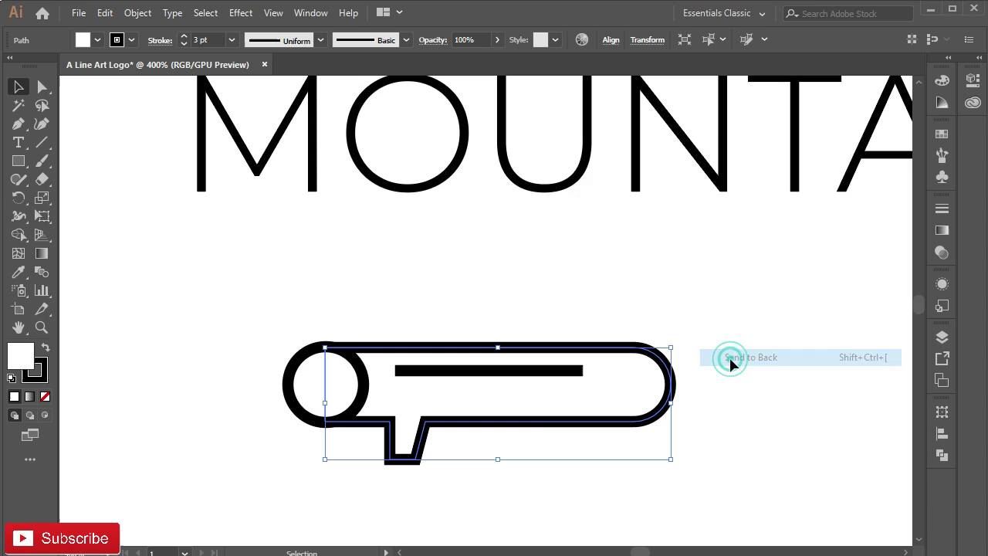
{"action": "left_click", "coordinate": [283, 292]}
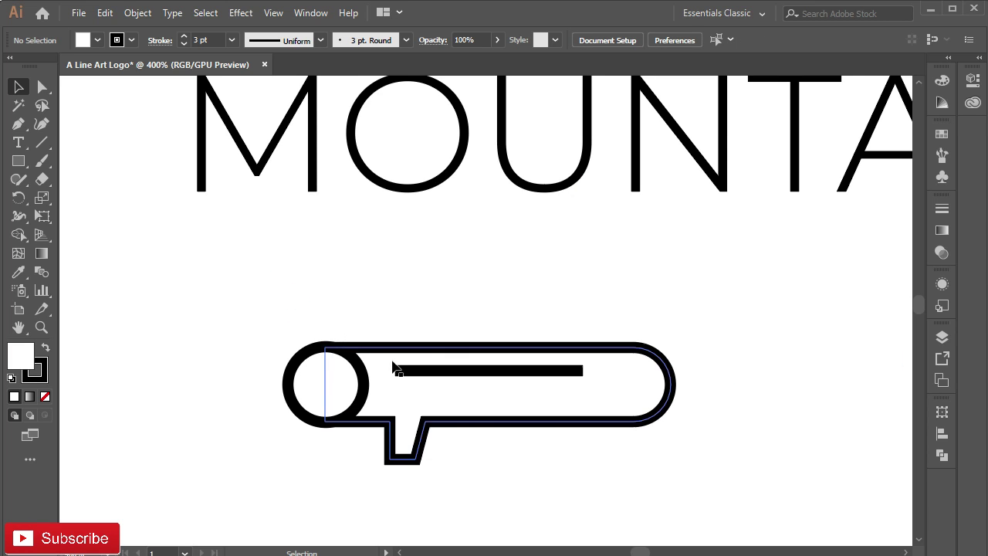
Step: Draw a small concentric circle inside the log's round end
{"action": "left_click_drag", "start_coordinate": [21, 168], "coordinate": [70, 196]}
{"action": "left_click_drag", "start_coordinate": [324, 383], "coordinate": [346, 395]}
{"action": "key", "text": "v"}
Step: Select all parts of the log and group them
{"action": "left_click_drag", "start_coordinate": [590, 477], "coordinate": [589, 478]}
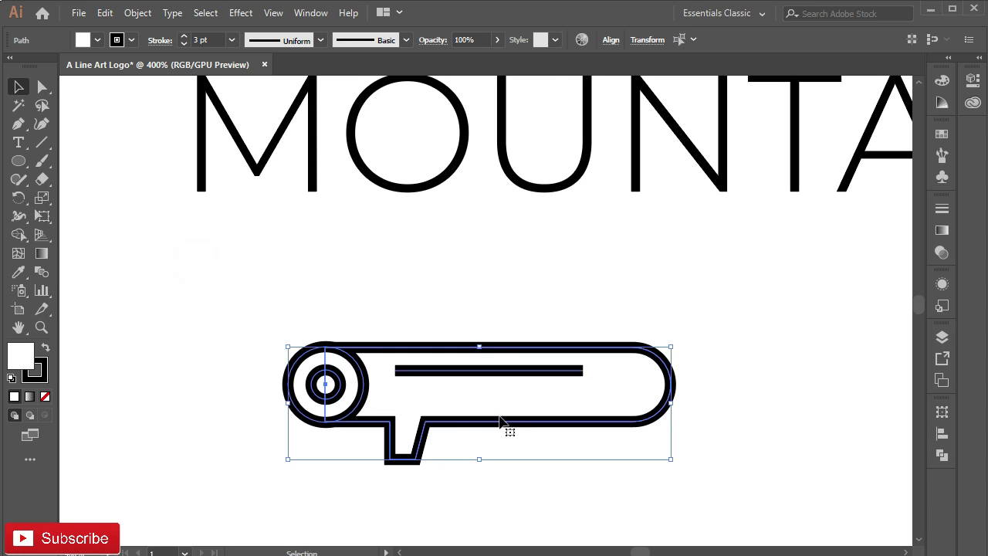
{"action": "right_click", "coordinate": [501, 405]}
{"action": "left_click", "coordinate": [533, 210]}
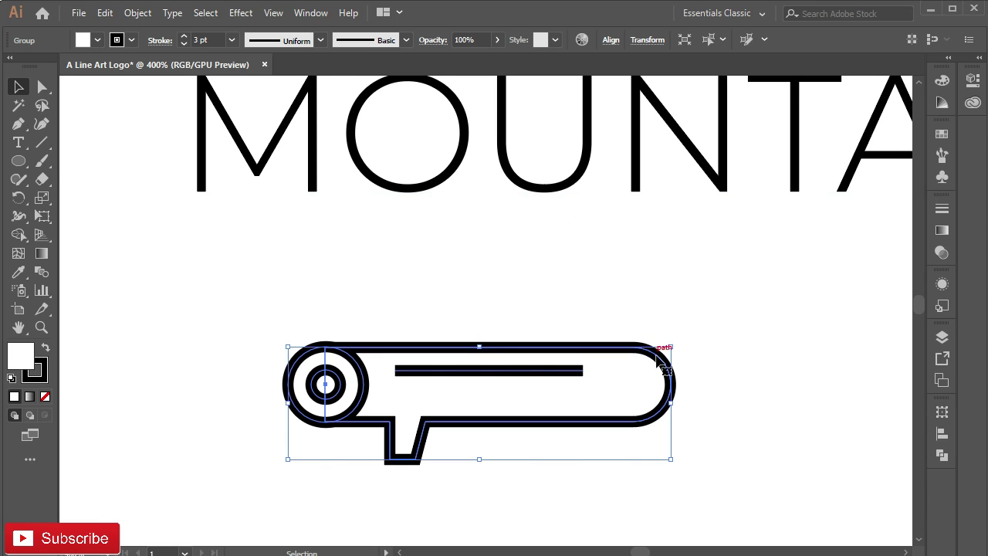
Step: Rotate the grouped log to a diagonal angle beneath the MOUNTAINS title
{"action": "key", "text": "ctrl+shift+b"}
{"action": "left_click_drag", "start_coordinate": [667, 320], "coordinate": [597, 289]}
{"action": "key", "text": "ctrl+minus"}
{"action": "key", "text": "ctrl+minus"}
{"action": "key", "text": "ctrl+minus"}
{"action": "left_click_drag", "start_coordinate": [535, 360], "coordinate": [618, 352]}
Step: Paste a copy of the log in front and reflect it across the vertical axis to form crossed logs
{"action": "left_click", "coordinate": [105, 14]}
{"action": "left_click", "coordinate": [163, 91]}
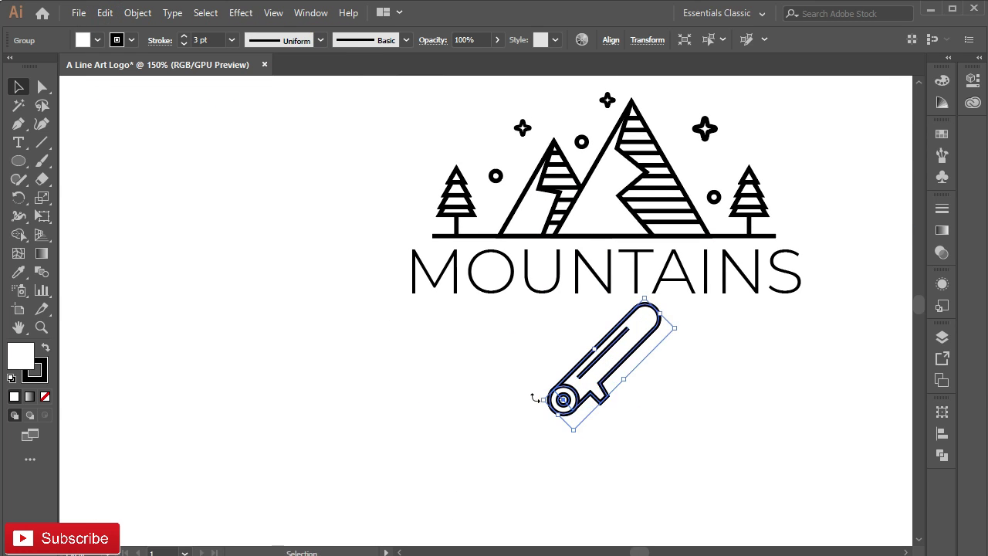
{"action": "key", "text": "ctrl+f"}
{"action": "right_click", "coordinate": [588, 374]}
{"action": "mouse_move", "coordinate": [641, 284]}
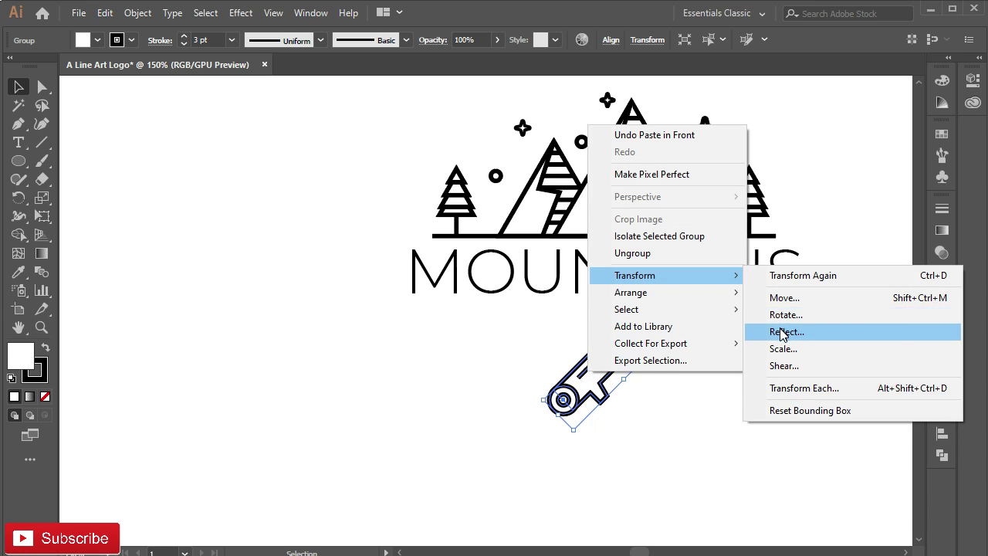
{"action": "left_click", "coordinate": [782, 332]}
{"action": "left_click", "coordinate": [511, 385]}
Step: Delete the branch stub's anchor points on the front log so its lower edge becomes straight
{"action": "key", "text": "ctrl+plus"}
{"action": "key", "text": "ctrl+plus"}
{"action": "left_click", "coordinate": [41, 88]}
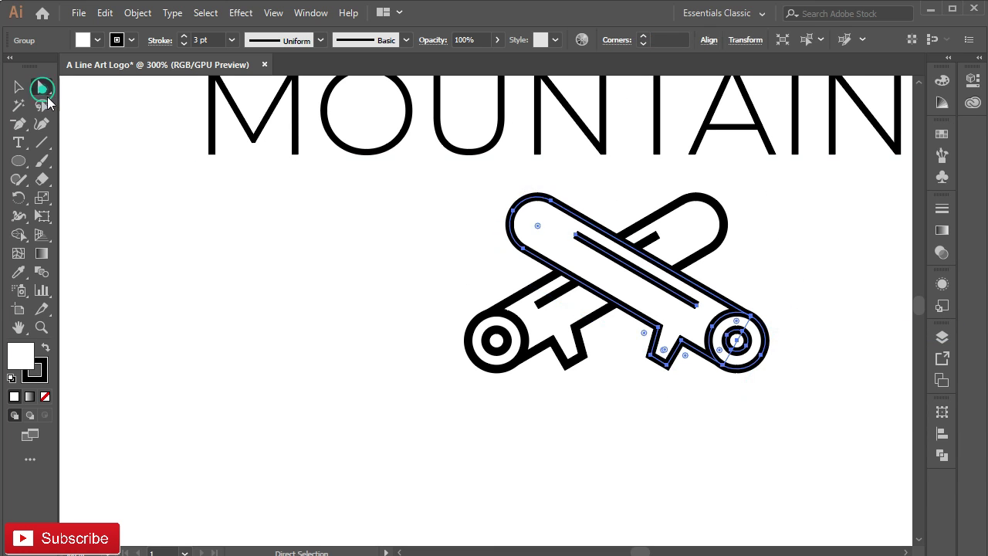
{"action": "left_click", "coordinate": [667, 365]}
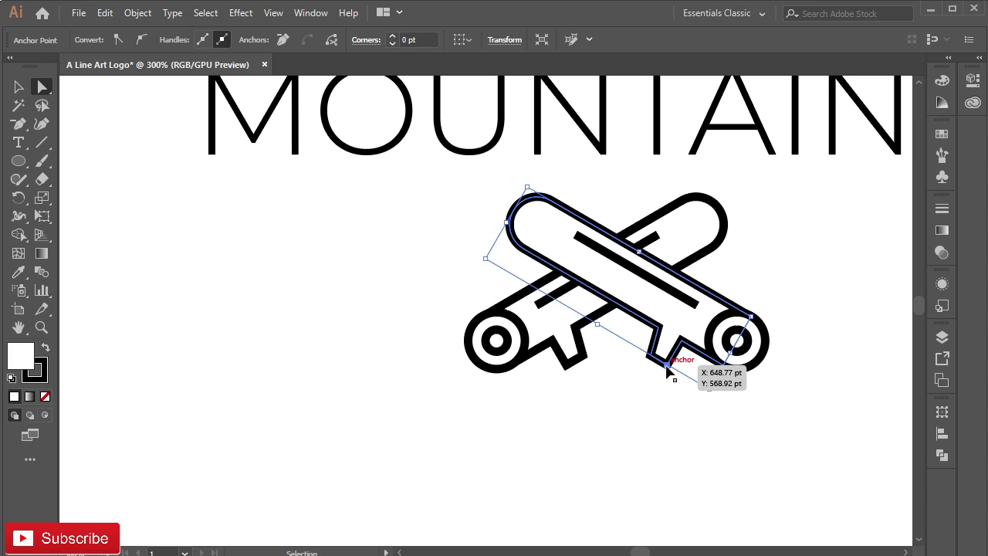
{"action": "key", "text": "ctrl+shift+a"}
{"action": "key", "text": "p"}
{"action": "left_click", "coordinate": [669, 366]}
{"action": "left_click", "coordinate": [656, 329]}
{"action": "left_click", "coordinate": [682, 339]}
{"action": "left_click", "coordinate": [19, 87]}
{"action": "left_click", "coordinate": [805, 318]}
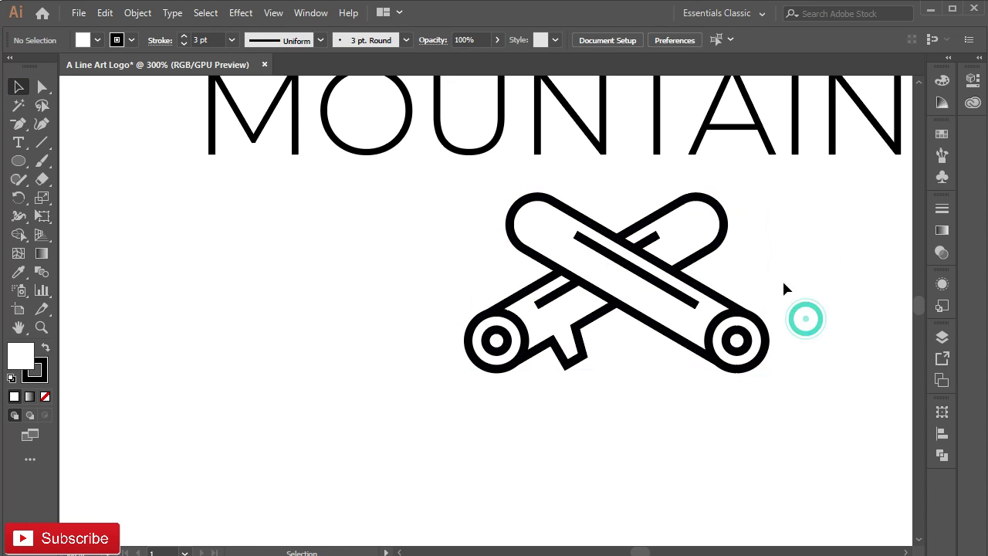
Step: Send the log without a stub behind the other one and group the crossed logs
{"action": "left_click_drag", "start_coordinate": [695, 403], "coordinate": [695, 403]}
{"action": "right_click", "coordinate": [663, 338]}
{"action": "mouse_move", "coordinate": [705, 249]}
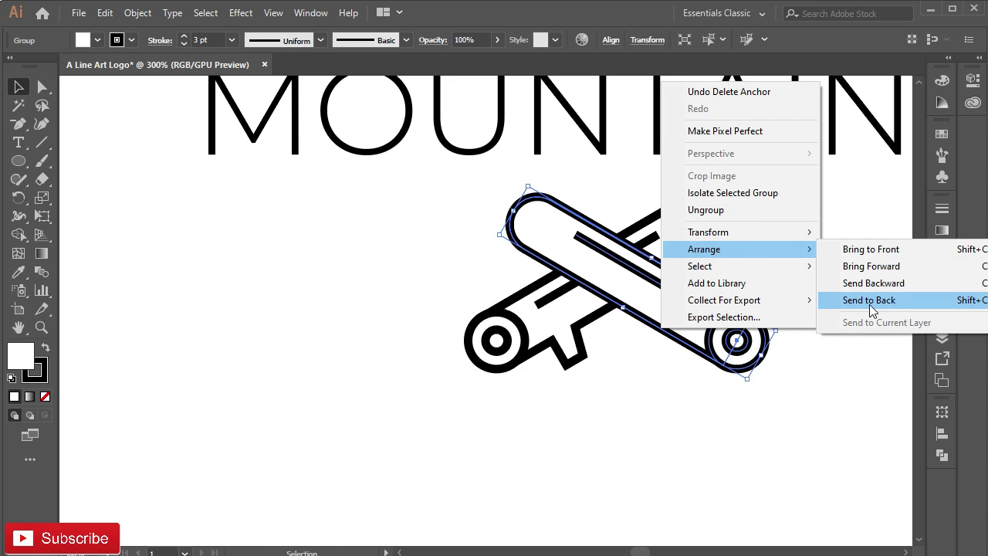
{"action": "left_click", "coordinate": [869, 304]}
{"action": "right_click", "coordinate": [583, 320]}
{"action": "left_click", "coordinate": [646, 413]}
{"action": "left_click", "coordinate": [426, 393]}
Step: Paint a crescent-shaped flame outline with two pointed tips in the empty area beside the logs, using the Paintbrush
{"action": "key", "text": "ctrl+1"}
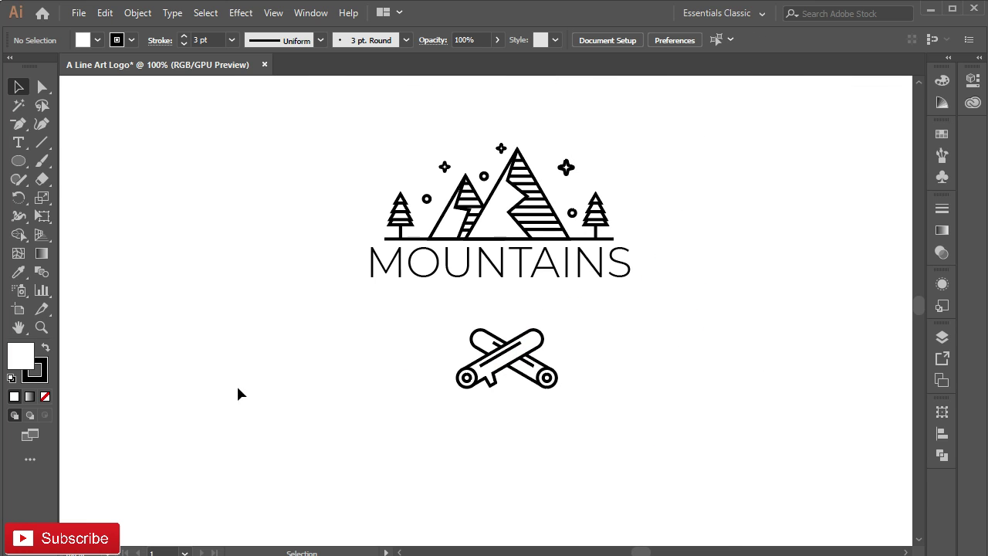
{"action": "key", "text": "b"}
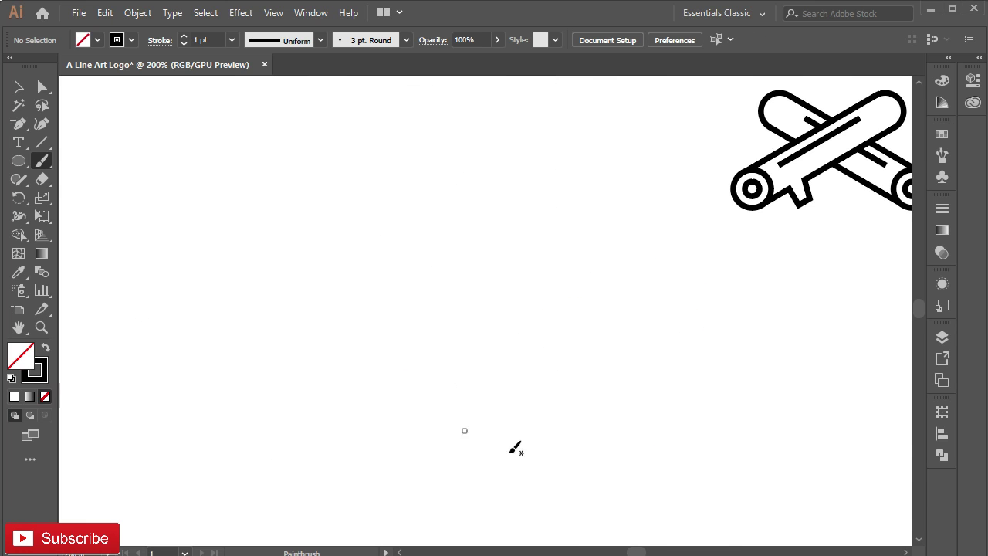
{"action": "mouse_move", "coordinate": [429, 436]}
{"action": "left_mouse_down"}
{"action": "mouse_move", "coordinate": [368, 334]}
{"action": "mouse_move", "coordinate": [411, 284]}
{"action": "left_mouse_up"}
{"action": "mouse_move", "coordinate": [408, 347]}
{"action": "left_mouse_down"}
{"action": "mouse_move", "coordinate": [517, 338]}
{"action": "mouse_move", "coordinate": [471, 250]}
{"action": "left_mouse_up"}
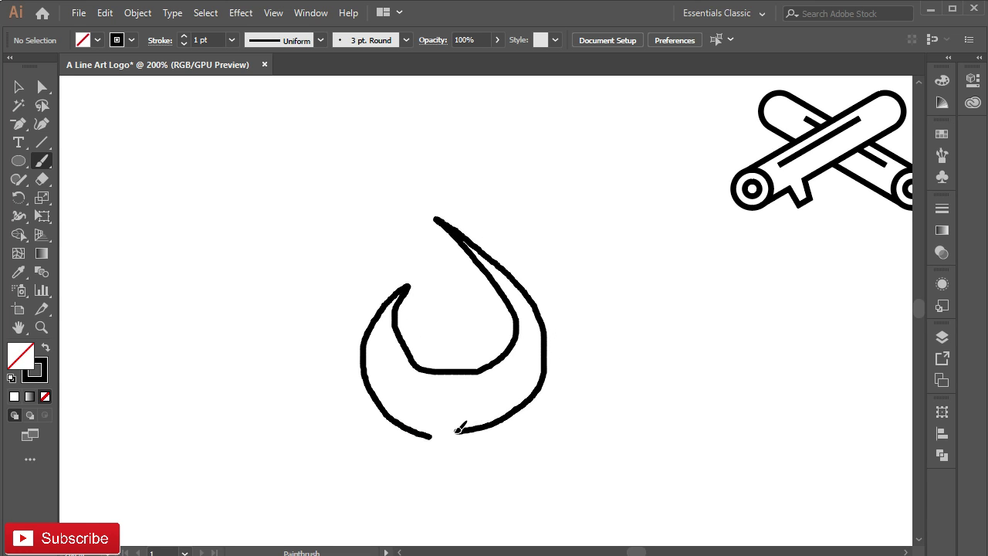
Step: Scale down the flame and the crossed logs and place the flame directly above the logs
{"action": "key", "text": "v"}
{"action": "left_click_drag", "start_coordinate": [240, 205], "coordinate": [557, 440]}
{"action": "left_click_drag", "start_coordinate": [661, 265], "coordinate": [579, 378]}
{"action": "left_click_drag", "start_coordinate": [461, 332], "coordinate": [400, 405]}
{"action": "left_click_drag", "start_coordinate": [378, 496], "coordinate": [276, 467]}
{"action": "left_click_drag", "start_coordinate": [262, 425], "coordinate": [563, 334]}
{"action": "left_click_drag", "start_coordinate": [452, 399], "coordinate": [556, 407]}
{"action": "left_click_drag", "start_coordinate": [640, 365], "coordinate": [596, 392]}
{"action": "left_click_drag", "start_coordinate": [570, 474], "coordinate": [493, 387]}
{"action": "left_click_drag", "start_coordinate": [428, 347], "coordinate": [446, 379]}
{"action": "left_click", "coordinate": [391, 240]}
{"action": "left_click_drag", "start_coordinate": [467, 254], "coordinate": [459, 309]}
Step: Center the flame horizontally over the crossed logs
{"action": "left_click_drag", "start_coordinate": [293, 304], "coordinate": [541, 430]}
{"action": "left_click", "coordinate": [610, 41]}
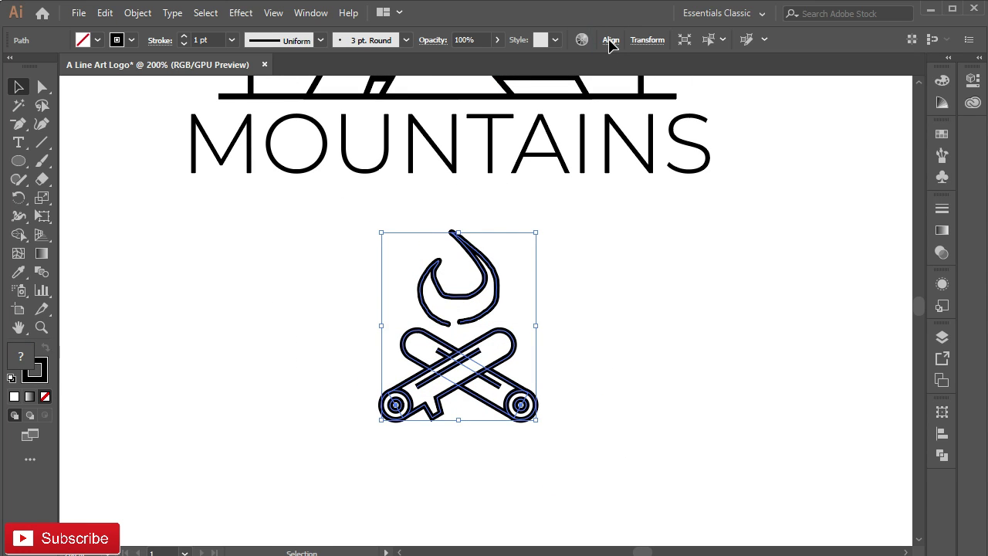
{"action": "left_click", "coordinate": [570, 300]}
{"action": "left_click", "coordinate": [569, 298]}
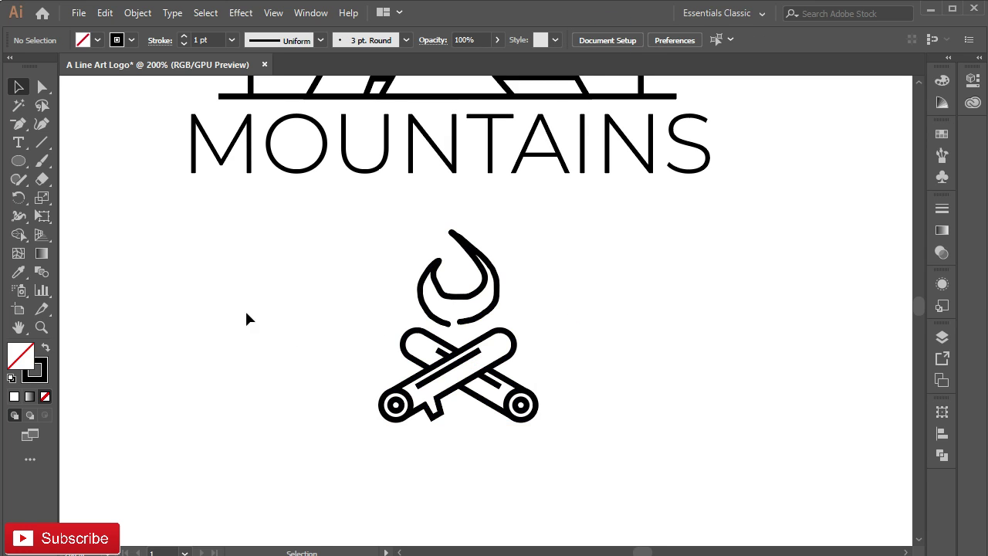
Step: Draw a horizontal rectangle in the empty area left of the mountains
{"action": "left_click_drag", "start_coordinate": [210, 279], "coordinate": [390, 377]}
{"action": "left_click_drag", "start_coordinate": [205, 225], "coordinate": [372, 365]}
{"action": "left_click_drag", "start_coordinate": [19, 161], "coordinate": [235, 246]}
Step: Flare the rectangle's left side by moving its upper-left corner up and its lower-left corner down
{"action": "key", "text": "a"}
{"action": "left_click", "coordinate": [106, 178]}
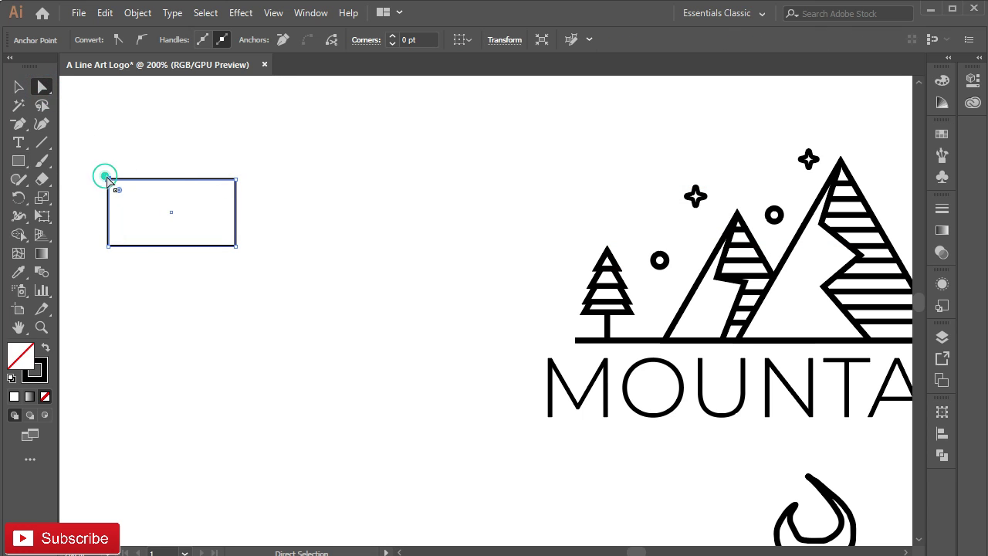
{"action": "key", "text": "Up"}
{"action": "key", "text": "Up"}
{"action": "key", "text": "Up"}
{"action": "key", "text": "Up"}
{"action": "key", "text": "Up"}
{"action": "key", "text": "Up"}
{"action": "key", "text": "Up"}
{"action": "key", "text": "Up"}
{"action": "left_click_drag", "start_coordinate": [108, 246], "coordinate": [108, 258]}
{"action": "left_click", "coordinate": [195, 306]}
Step: Draw a large circle and center it on the right edge of the flared shape so its arc crosses the wide end
{"action": "left_click_drag", "start_coordinate": [18, 160], "coordinate": [67, 201]}
{"action": "mouse_move", "coordinate": [108, 166]}
{"action": "left_mouse_down"}
{"action": "mouse_move", "coordinate": [112, 187]}
{"action": "mouse_move", "coordinate": [194, 249]}
{"action": "mouse_move", "coordinate": [306, 409]}
{"action": "left_mouse_up"}
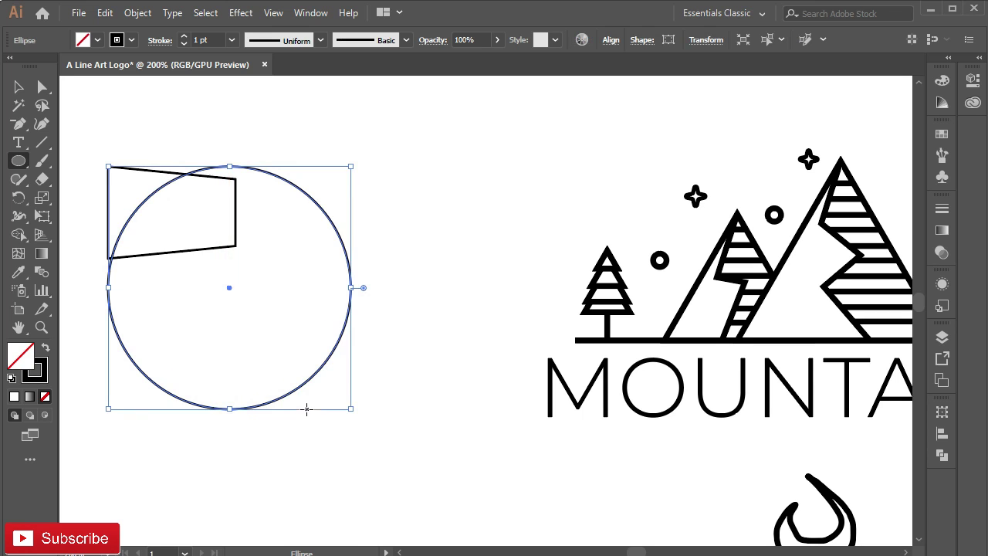
{"action": "key", "text": "v"}
{"action": "mouse_move", "coordinate": [136, 222]}
{"action": "left_mouse_down"}
{"action": "mouse_move", "coordinate": [132, 137]}
{"action": "mouse_move", "coordinate": [143, 137]}
{"action": "left_mouse_up"}
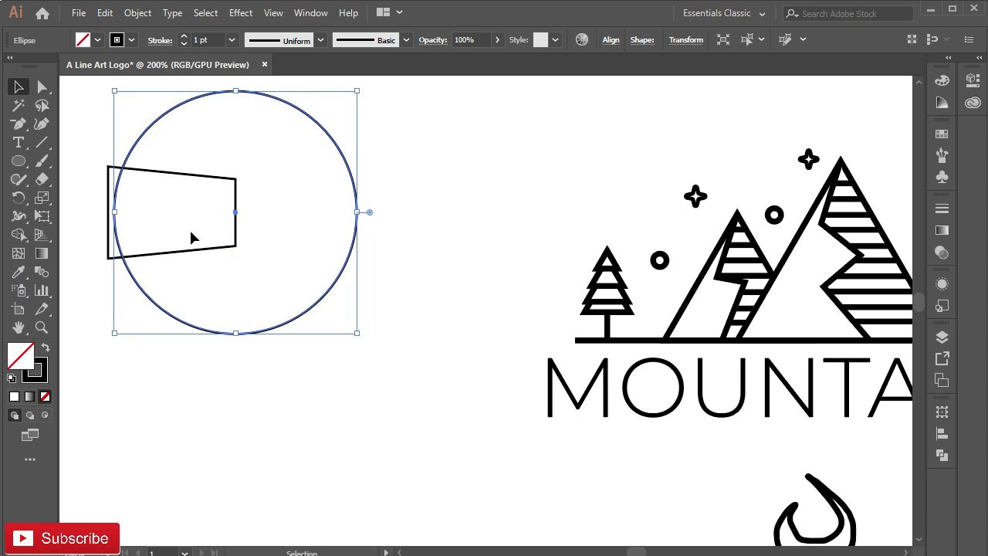
Step: Cut away the part of the flared shape outside the circle with Shape Builder and delete the leftover circle
{"action": "left_click", "coordinate": [118, 167], "text": "shift"}
{"action": "key", "text": "shift+m"}
{"action": "left_click", "coordinate": [112, 182], "text": "alt"}
{"action": "key", "text": "v"}
{"action": "left_click", "coordinate": [104, 111]}
{"action": "left_click", "coordinate": [137, 132]}
{"action": "key", "text": "Delete"}
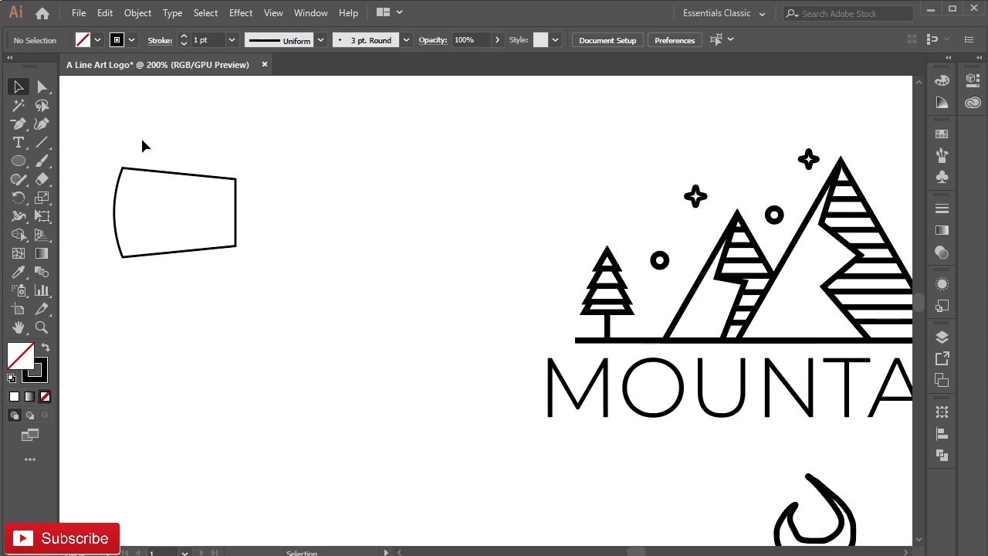
Step: Add a narrow rectangle flush with the blade's right edge and unite both shapes into one axe head
{"action": "key", "text": "m"}
{"action": "left_click_drag", "start_coordinate": [236, 179], "coordinate": [273, 247]}
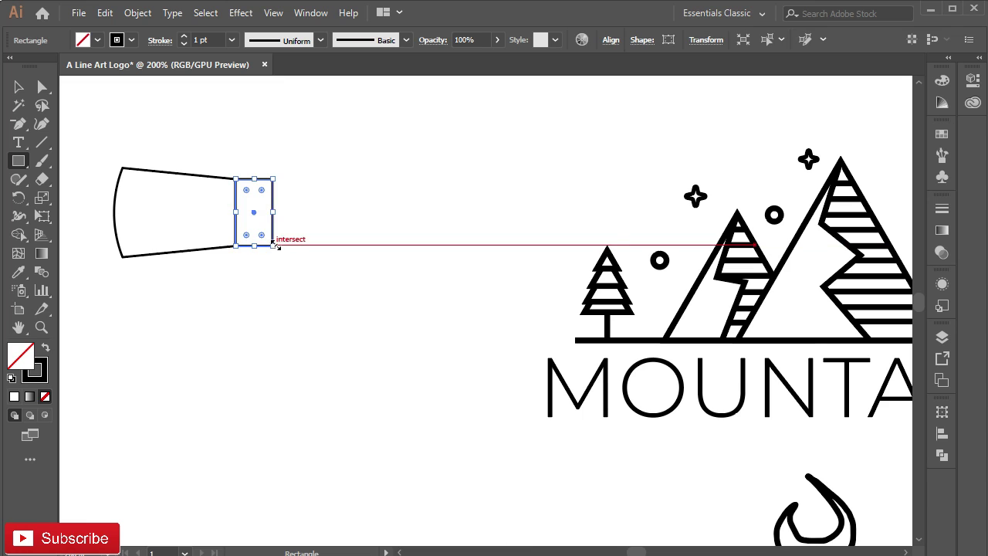
{"action": "key", "text": "v"}
{"action": "left_click_drag", "start_coordinate": [131, 133], "coordinate": [366, 197]}
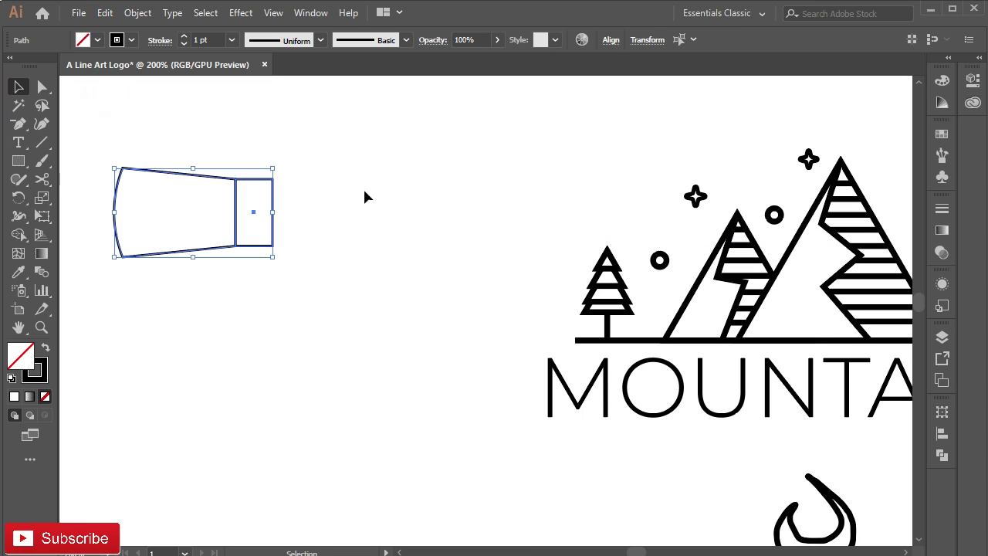
{"action": "left_click", "coordinate": [610, 40]}
{"action": "left_click", "coordinate": [334, 245]}
{"action": "left_click", "coordinate": [940, 456]}
{"action": "left_click", "coordinate": [762, 446]}
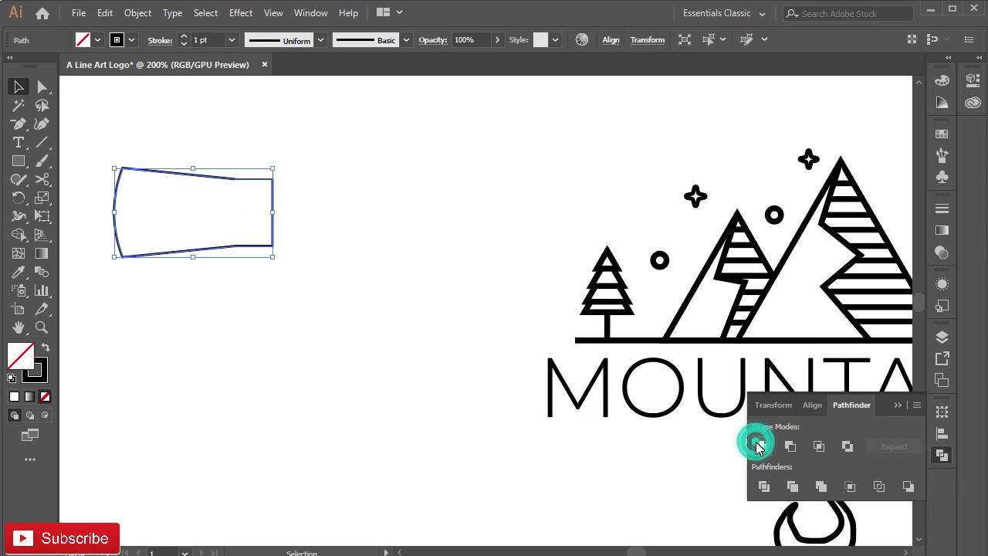
{"action": "left_click", "coordinate": [281, 402]}
Step: Draw a tall, narrow rectangle through the right end of the axe head as the handle and nudge it left
{"action": "scroll", "coordinate": [256, 302], "scroll_direction": "down", "scroll_amount": 2}
{"action": "left_click_drag", "start_coordinate": [234, 364], "coordinate": [288, 352]}
{"action": "scroll", "coordinate": [304, 310], "scroll_direction": "up", "scroll_amount": 1}
{"action": "left_click", "coordinate": [898, 406]}
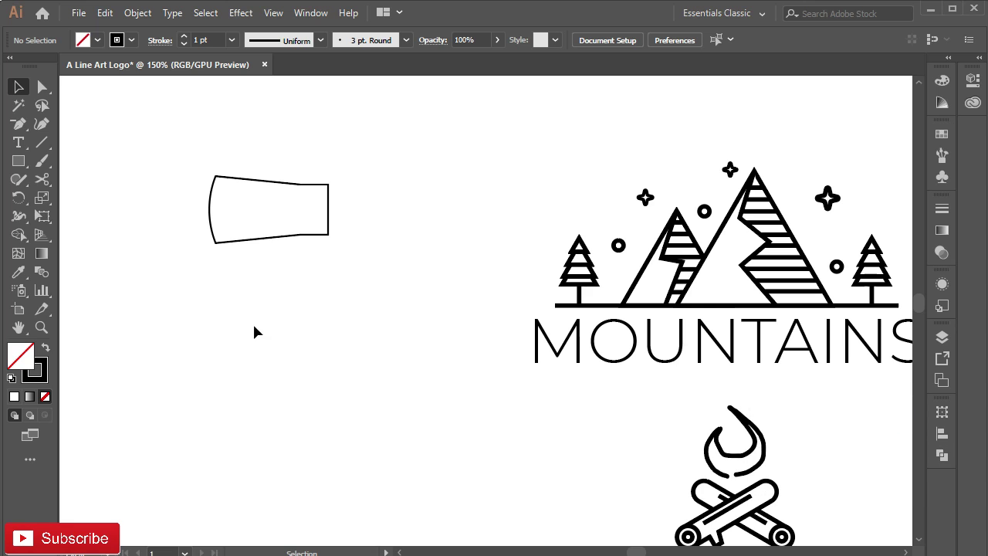
{"action": "left_click", "coordinate": [18, 161]}
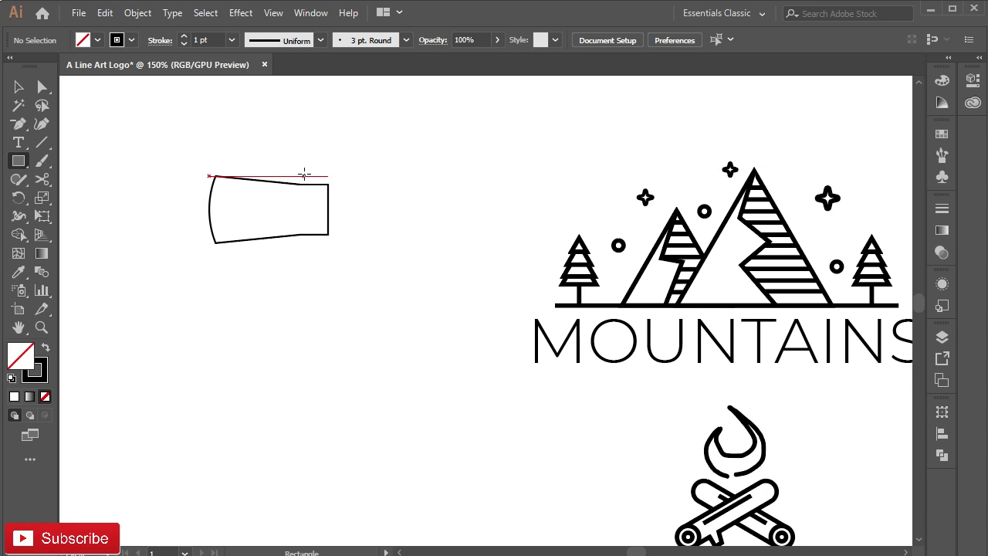
{"action": "mouse_move", "coordinate": [301, 169]}
{"action": "left_mouse_down"}
{"action": "mouse_move", "coordinate": [323, 177]}
{"action": "mouse_move", "coordinate": [322, 420]}
{"action": "left_mouse_up"}
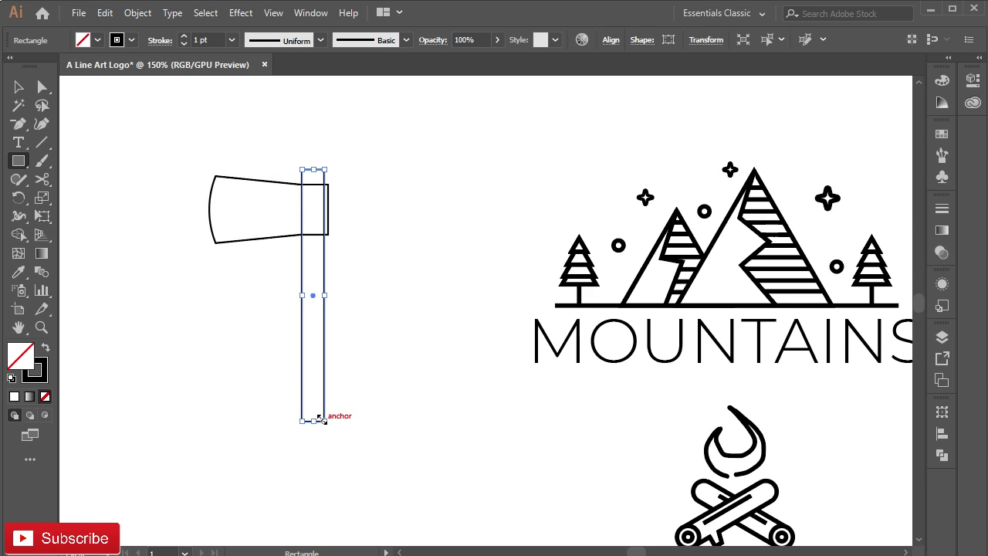
{"action": "scroll", "coordinate": [256, 265], "scroll_direction": "up", "scroll_amount": 1}
{"action": "key", "text": "v"}
{"action": "left_click_drag", "start_coordinate": [317, 258], "coordinate": [312, 259]}
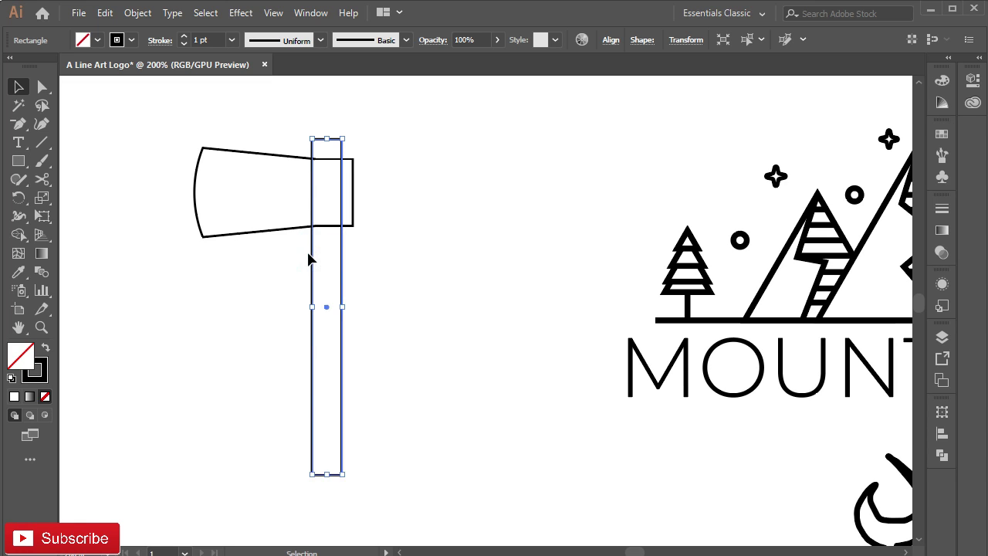
Step: Send the tall handle rectangle to the back, behind the axe head
{"action": "scroll", "coordinate": [277, 288], "scroll_direction": "up", "scroll_amount": 2}
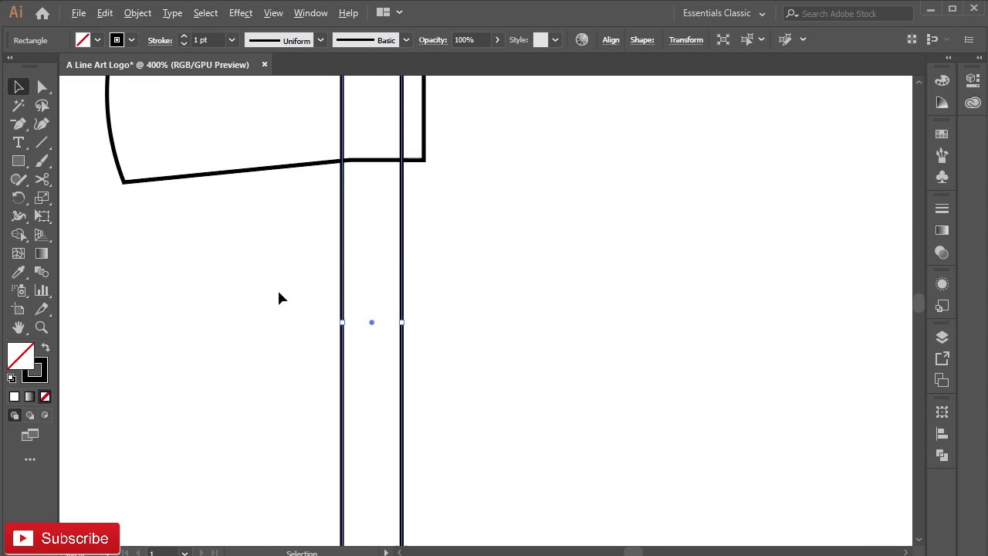
{"action": "scroll", "coordinate": [298, 309], "scroll_direction": "up", "scroll_amount": 3}
{"action": "left_click_drag", "start_coordinate": [424, 266], "coordinate": [399, 255]}
{"action": "left_click", "coordinate": [502, 238]}
{"action": "left_click_drag", "start_coordinate": [316, 135], "coordinate": [401, 190]}
{"action": "right_click", "coordinate": [402, 193]}
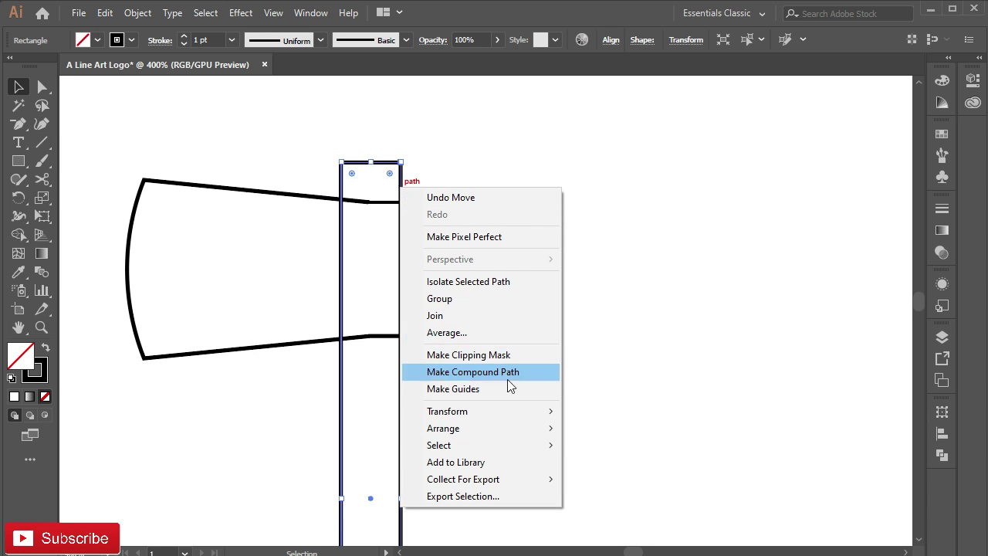
{"action": "mouse_move", "coordinate": [506, 430]}
{"action": "left_click", "coordinate": [649, 480]}
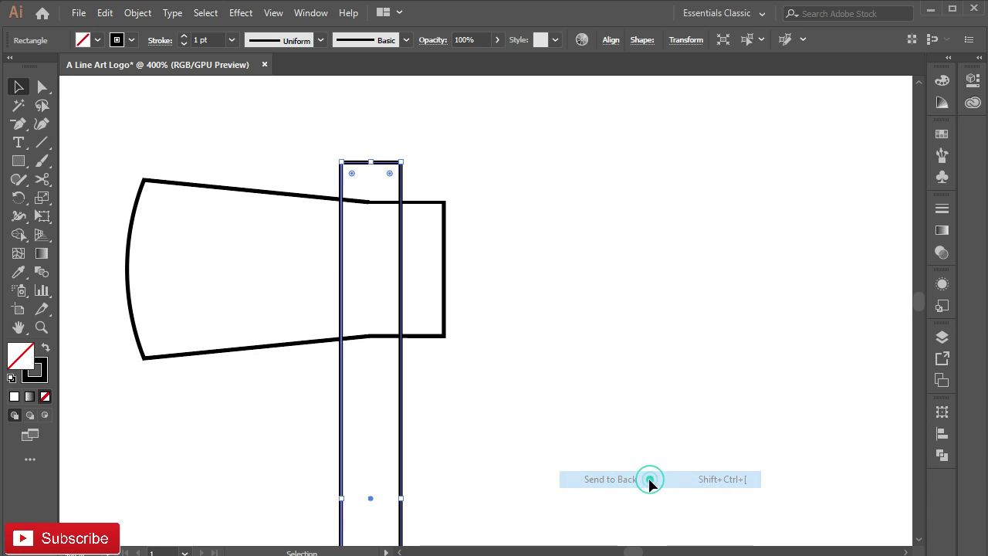
Step: Fill the axe head with solid white so it covers the handle
{"action": "left_click", "coordinate": [187, 357]}
{"action": "left_click", "coordinate": [13, 398]}
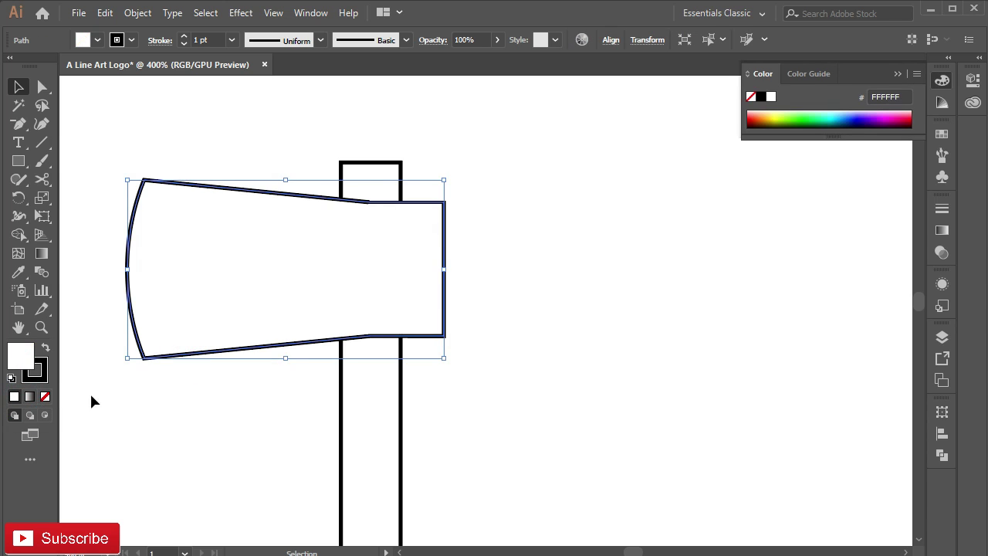
{"action": "left_click", "coordinate": [197, 404]}
Step: Shorten the handle from its lower end and group it with the axe head
{"action": "scroll", "coordinate": [203, 406], "scroll_direction": "down", "scroll_amount": 2}
{"action": "left_click_drag", "start_coordinate": [203, 448], "coordinate": [211, 298]}
{"action": "left_click_drag", "start_coordinate": [152, 186], "coordinate": [298, 198]}
{"action": "right_click", "coordinate": [298, 199]}
{"action": "left_click", "coordinate": [354, 287]}
Step: Rotate the axe 45° clockwise and place it below the MOUNTAINS title, to the left of the campfire
{"action": "left_click_drag", "start_coordinate": [344, 110], "coordinate": [421, 256]}
{"action": "left_click_drag", "start_coordinate": [319, 109], "coordinate": [335, 281]}
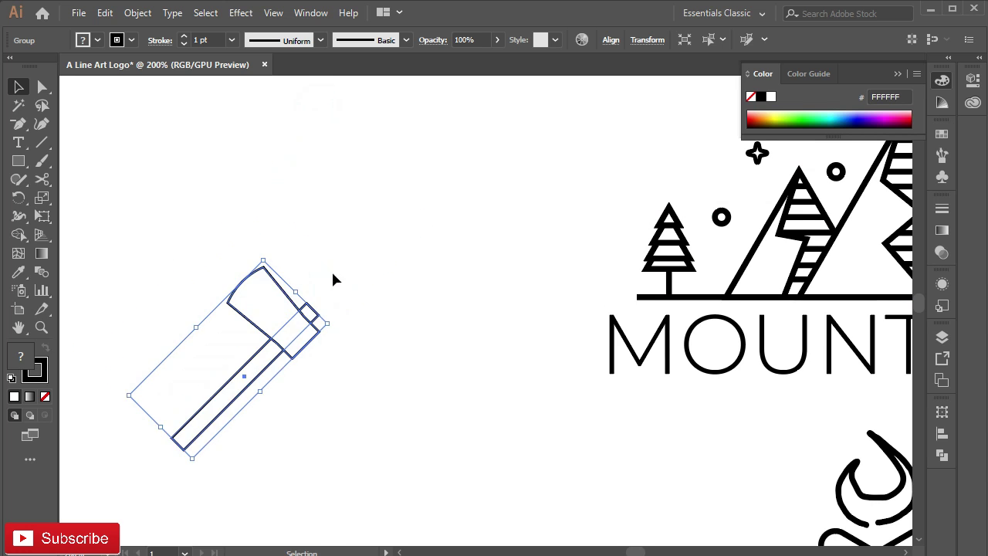
{"action": "left_click_drag", "start_coordinate": [405, 441], "coordinate": [291, 336]}
{"action": "left_click_drag", "start_coordinate": [149, 247], "coordinate": [580, 384]}
{"action": "left_click_drag", "start_coordinate": [604, 435], "coordinate": [484, 369]}
Step: Copy the axe to the right of the campfire, mirror the copy horizontally, and place it level with the original
{"action": "left_click_drag", "start_coordinate": [473, 317], "coordinate": [814, 316]}
{"action": "left_click_drag", "start_coordinate": [682, 345], "coordinate": [440, 329]}
{"action": "right_click", "coordinate": [582, 275]}
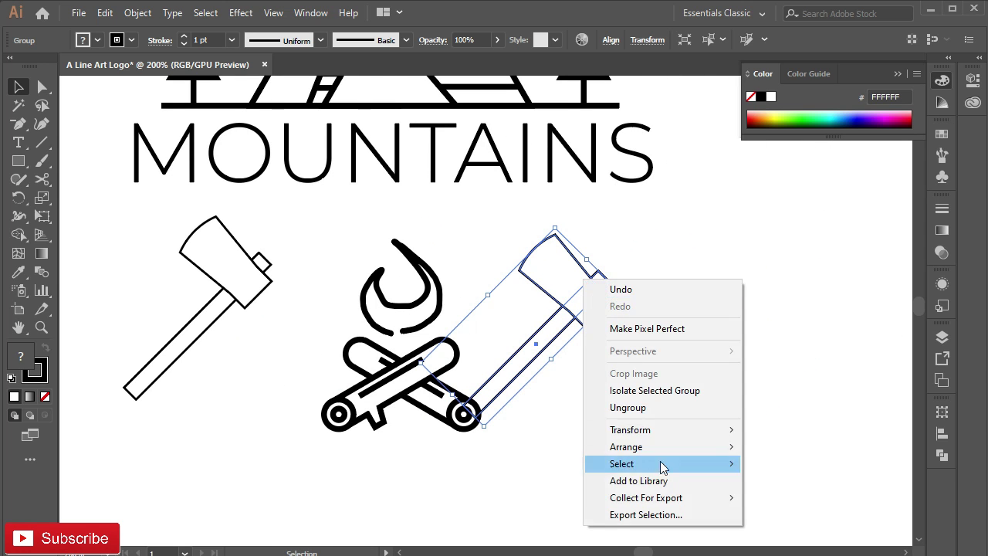
{"action": "mouse_move", "coordinate": [681, 432]}
{"action": "left_click", "coordinate": [795, 487]}
{"action": "left_click", "coordinate": [540, 387]}
{"action": "left_click_drag", "start_coordinate": [510, 313], "coordinate": [532, 298]}
{"action": "key", "text": "a"}
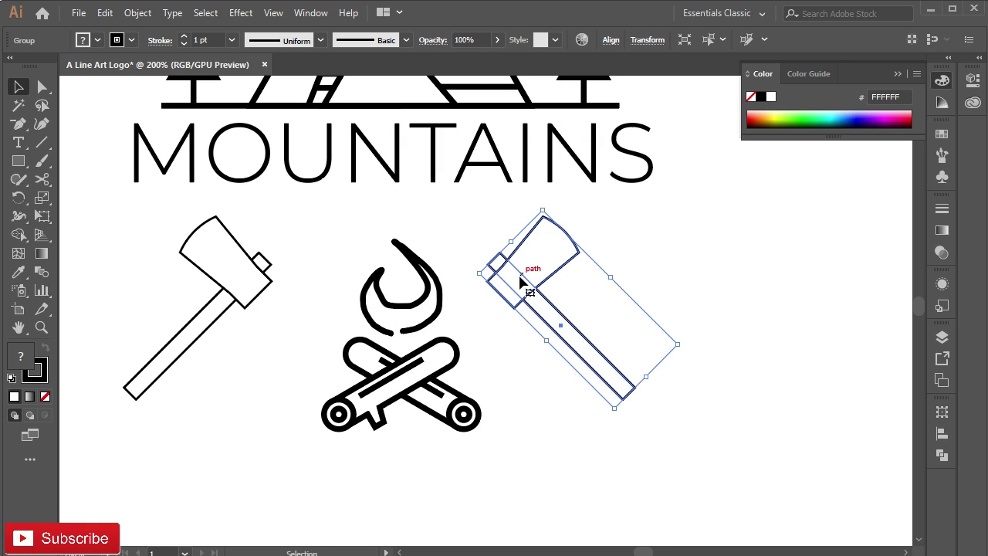
{"action": "left_click", "coordinate": [217, 286]}
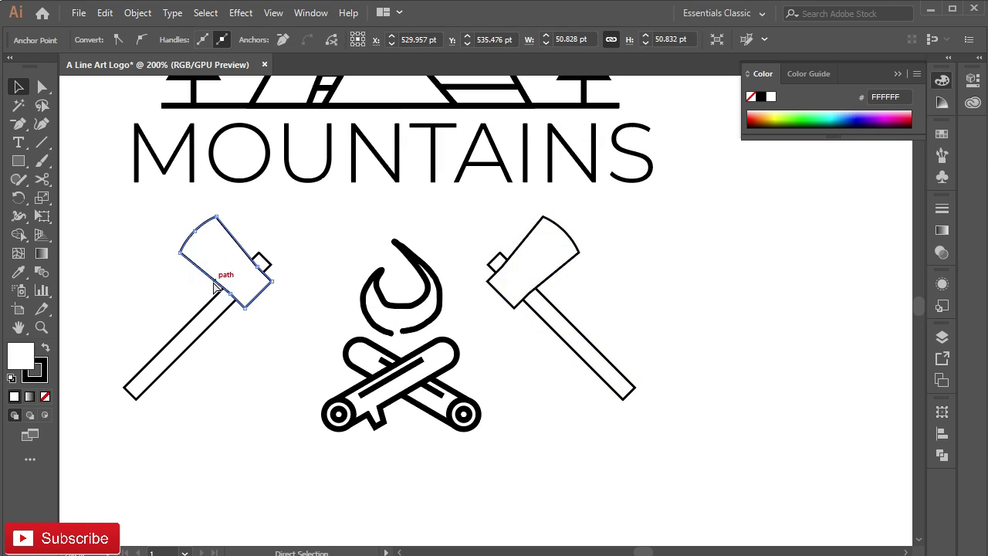
{"action": "left_click", "coordinate": [221, 324]}
{"action": "key", "text": "v"}
Step: Group the two mirrored axes together
{"action": "left_click", "coordinate": [238, 286]}
{"action": "left_click", "coordinate": [541, 267], "text": "shift"}
{"action": "right_click", "coordinate": [537, 270]}
{"action": "left_click", "coordinate": [571, 359]}
Step: Select the flame and crossed logs and group them as one campfire
{"action": "left_click", "coordinate": [455, 472]}
{"action": "left_click", "coordinate": [407, 418]}
{"action": "right_click", "coordinate": [403, 408]}
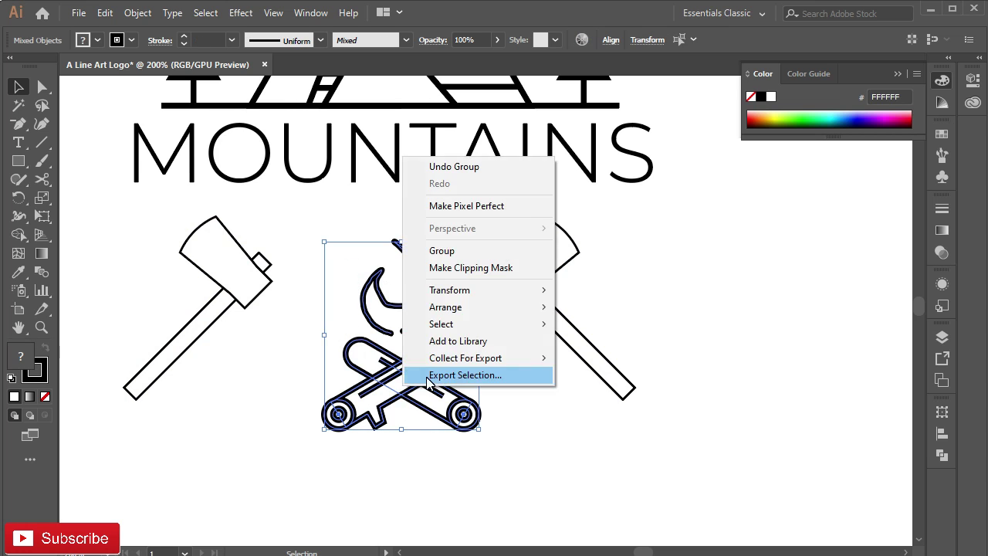
{"action": "left_click", "coordinate": [436, 251]}
Step: Align the horizontal centers of the campfire and the axe pair
{"action": "left_click", "coordinate": [617, 392], "text": "shift"}
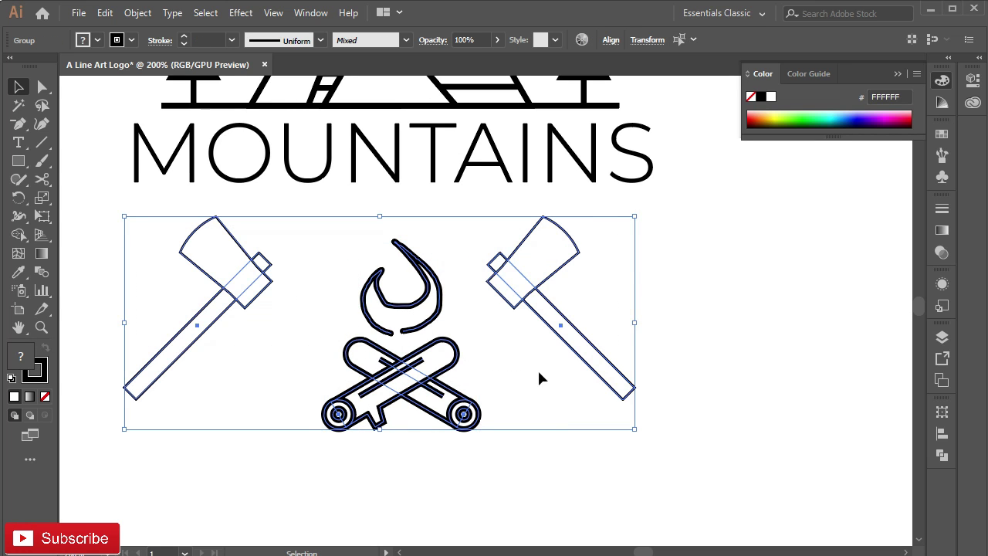
{"action": "left_click", "coordinate": [611, 39]}
{"action": "left_click", "coordinate": [486, 87]}
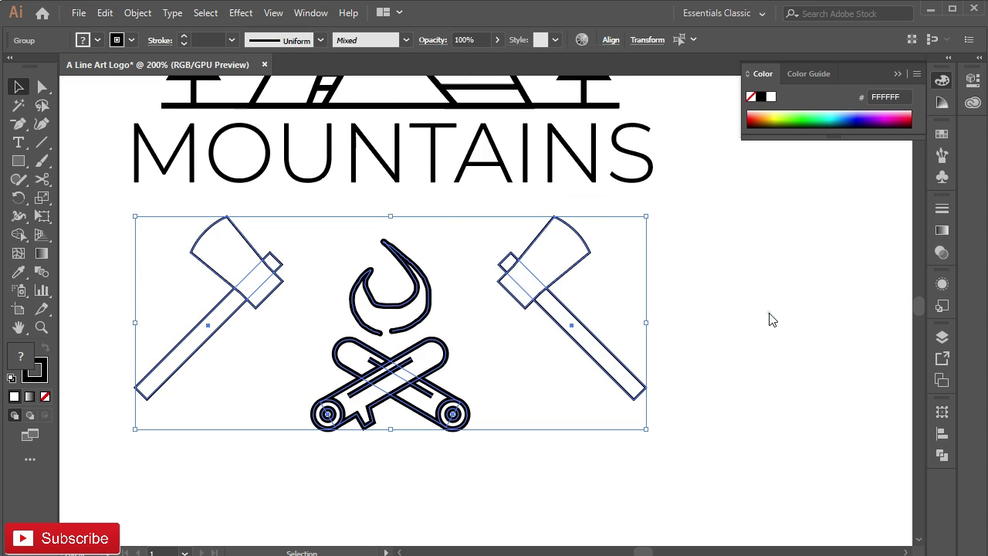
Step: Set the stroke weight of both axes to 3 pt
{"action": "key", "text": "ctrl+minus"}
{"action": "left_click_drag", "start_coordinate": [607, 383], "coordinate": [605, 380]}
{"action": "left_click", "coordinate": [521, 40]}
{"action": "left_click", "coordinate": [268, 251]}
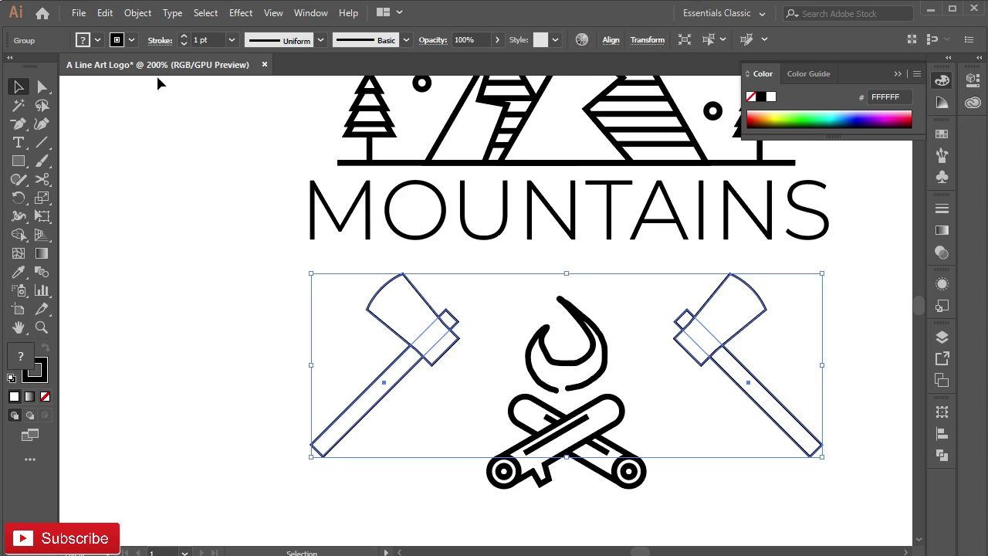
{"action": "left_click", "coordinate": [183, 44]}
{"action": "left_click", "coordinate": [183, 44]}
{"action": "left_click", "coordinate": [184, 36]}
{"action": "left_click", "coordinate": [184, 37]}
{"action": "left_click", "coordinate": [184, 36]}
{"action": "left_click", "coordinate": [184, 36]}
{"action": "left_click", "coordinate": [184, 36]}
{"action": "left_click", "coordinate": [183, 44]}
{"action": "left_click", "coordinate": [221, 381]}
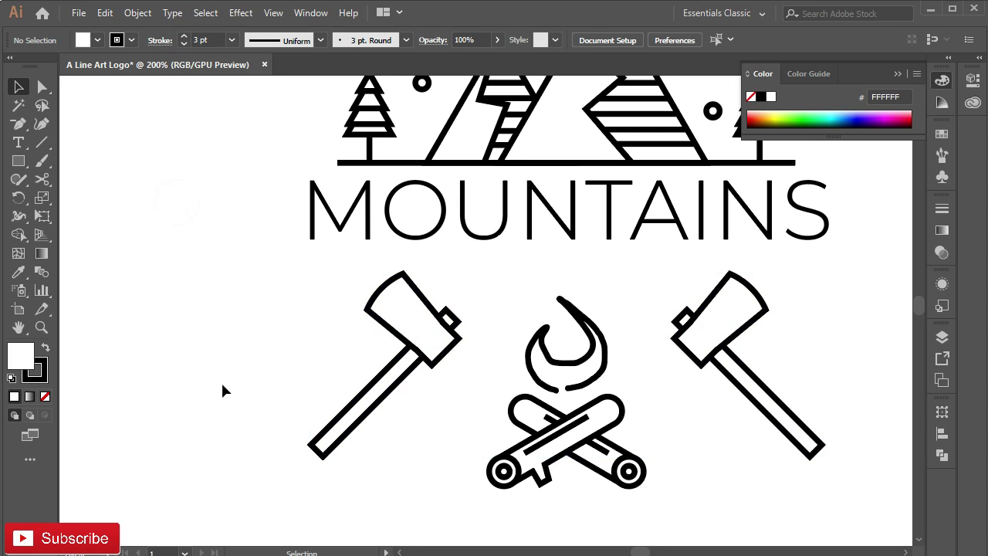
{"action": "key", "text": "ctrl+1"}
{"action": "left_click_drag", "start_coordinate": [221, 382], "coordinate": [227, 391]}
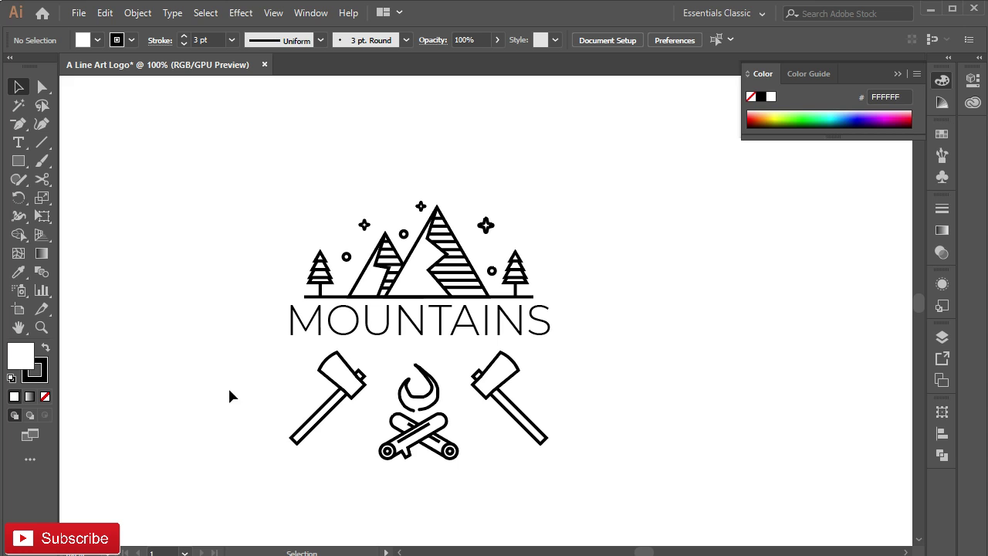
{"action": "scroll", "coordinate": [348, 407], "scroll_direction": "up", "scroll_amount": 1}
{"action": "scroll", "coordinate": [348, 399], "scroll_direction": "up", "scroll_amount": 1}
{"action": "right_click", "coordinate": [349, 401]}
{"action": "left_click", "coordinate": [371, 257]}
{"action": "left_click", "coordinate": [322, 344]}
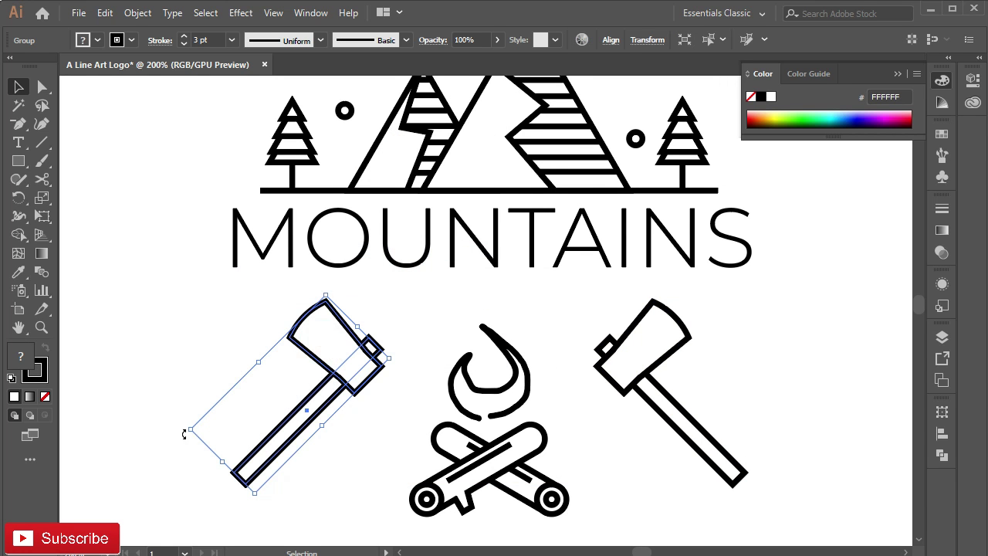
{"action": "key", "text": "a"}
{"action": "key", "text": "ctrl+z"}
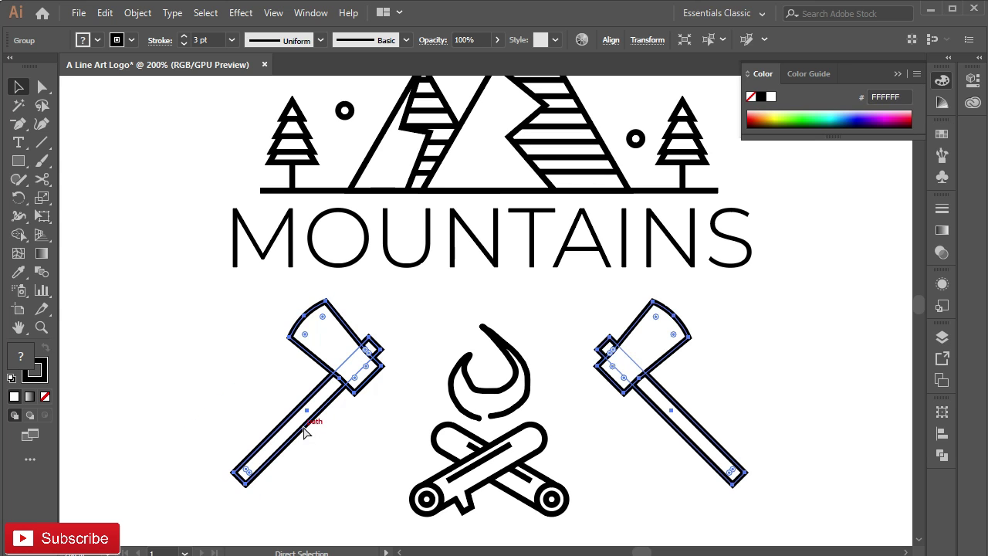
Step: Scale the pair of axes down proportionally around their shared center
{"action": "left_click_drag", "start_coordinate": [489, 301], "coordinate": [489, 330]}
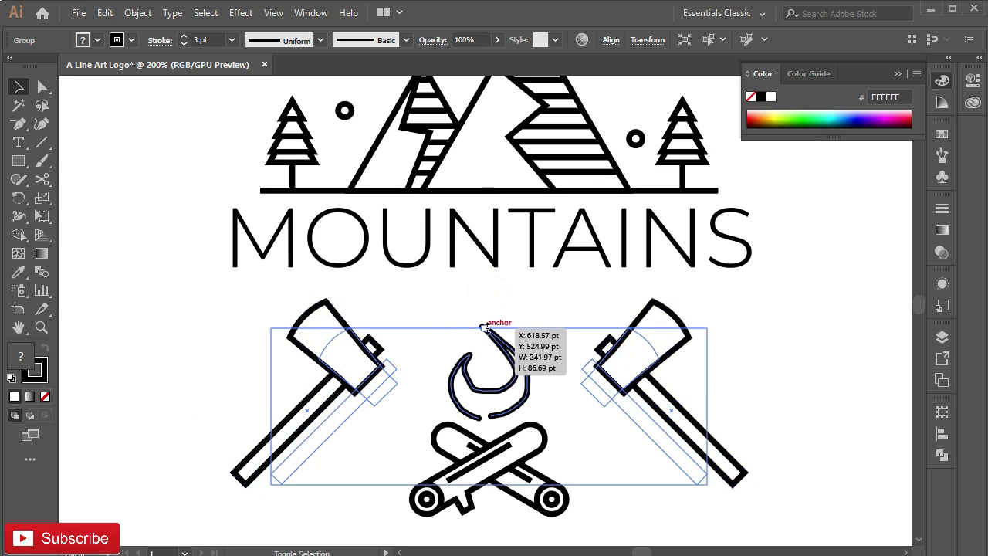
{"action": "left_click_drag", "start_coordinate": [386, 412], "coordinate": [378, 355]}
{"action": "mouse_move", "coordinate": [489, 296]}
{"action": "left_mouse_down"}
{"action": "mouse_move", "coordinate": [490, 287]}
{"action": "mouse_move", "coordinate": [489, 309]}
{"action": "left_mouse_up"}
Step: Ungroup the axes and nudge the right axe horizontally away from the campfire
{"action": "left_click", "coordinate": [600, 359]}
{"action": "right_click", "coordinate": [600, 360]}
{"action": "left_click", "coordinate": [662, 238]}
{"action": "left_click", "coordinate": [610, 344]}
{"action": "key", "text": "shift+Right"}
{"action": "key", "text": "shift+Right"}
{"action": "key", "text": "shift+Right"}
{"action": "key", "text": "shift+Right"}
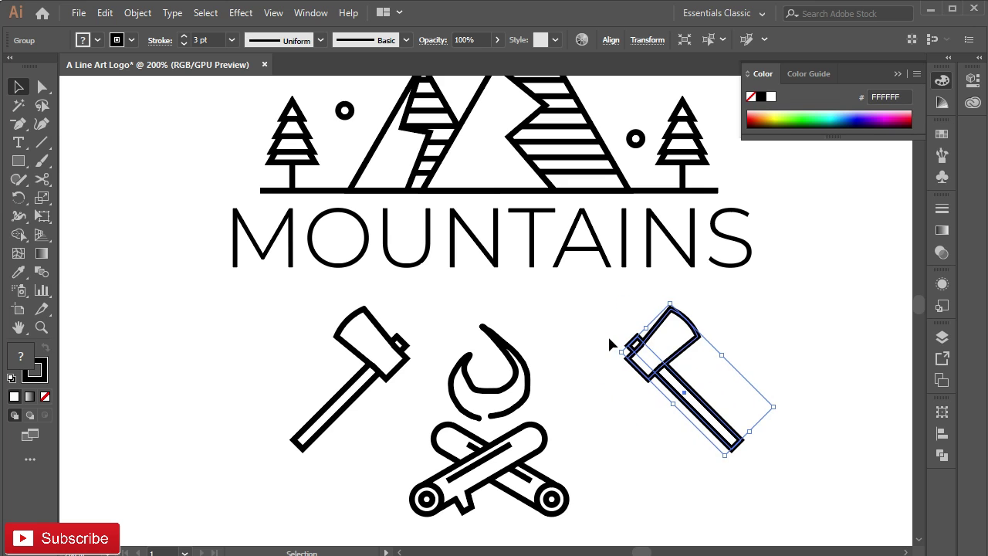
Step: Regroup the two axes and scale the campfire down slightly
{"action": "left_click", "coordinate": [353, 342], "text": "shift"}
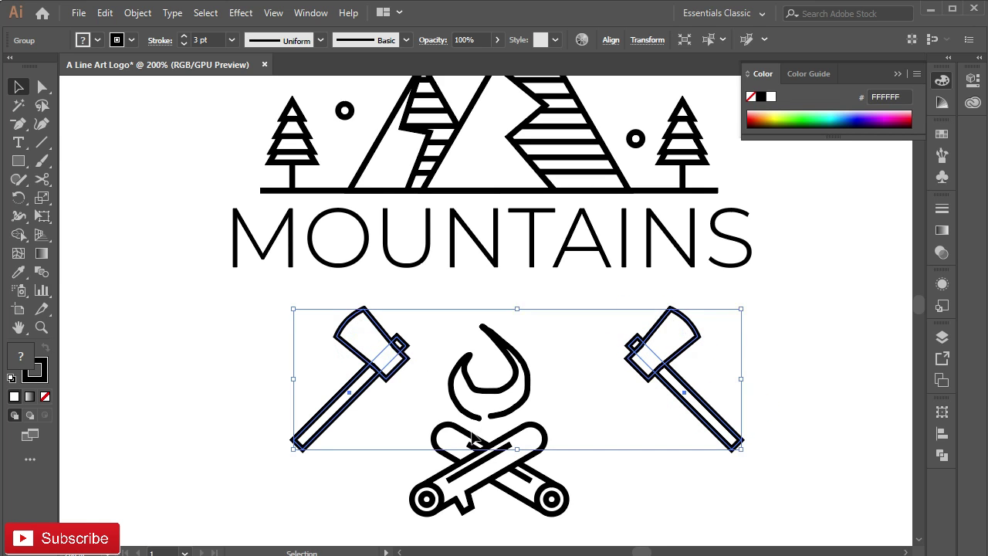
{"action": "left_click", "coordinate": [480, 485]}
{"action": "left_click_drag", "start_coordinate": [572, 325], "coordinate": [557, 349]}
Step: Select the axe pair with the resized campfire and center them horizontally on each other
{"action": "left_click", "coordinate": [338, 352]}
{"action": "left_click", "coordinate": [386, 339]}
{"action": "left_click", "coordinate": [480, 481]}
{"action": "left_click_drag", "start_coordinate": [308, 302], "coordinate": [568, 501]}
{"action": "left_click", "coordinate": [610, 40]}
{"action": "left_click", "coordinate": [482, 84]}
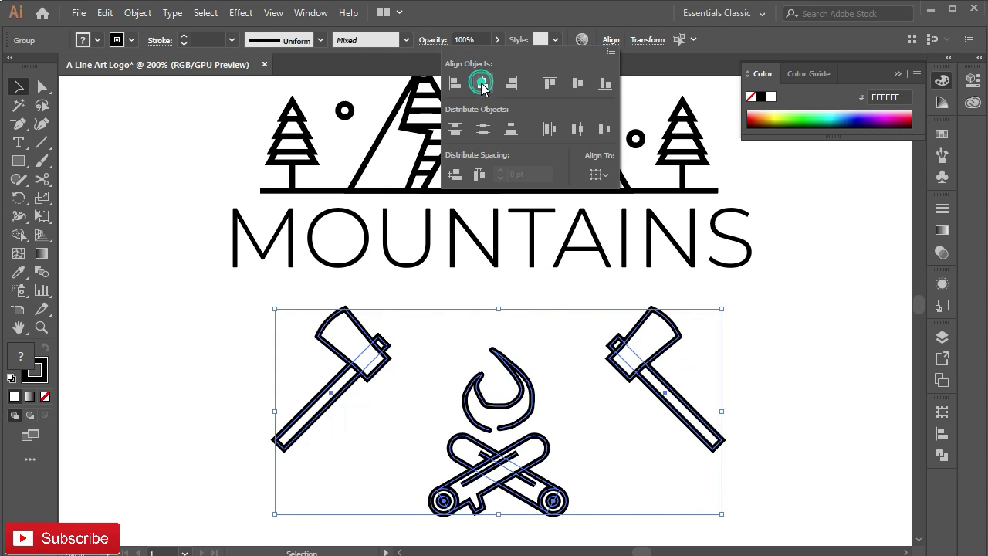
{"action": "left_click", "coordinate": [774, 334]}
{"action": "left_click", "coordinate": [161, 299]}
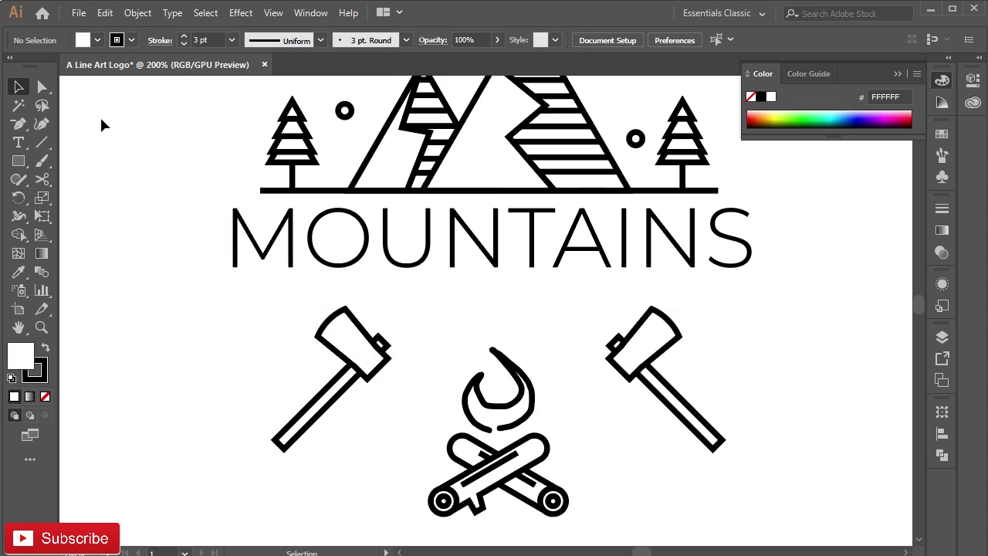
Step: Draw a large circle from the middle of the MOUNTAINS title across the logo and remove its fill
{"action": "scroll", "coordinate": [567, 299], "scroll_direction": "down", "scroll_amount": 2}
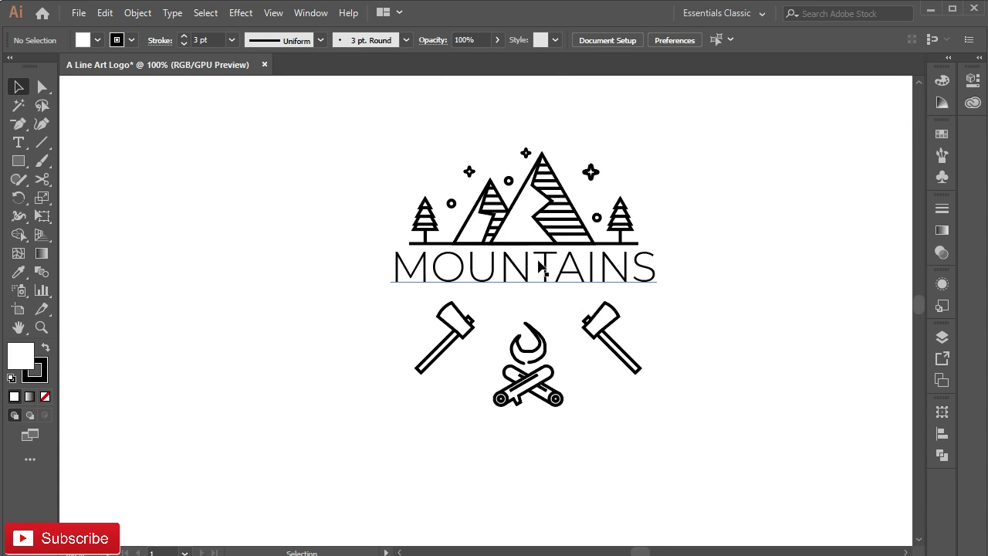
{"action": "left_click_drag", "start_coordinate": [26, 164], "coordinate": [78, 200]}
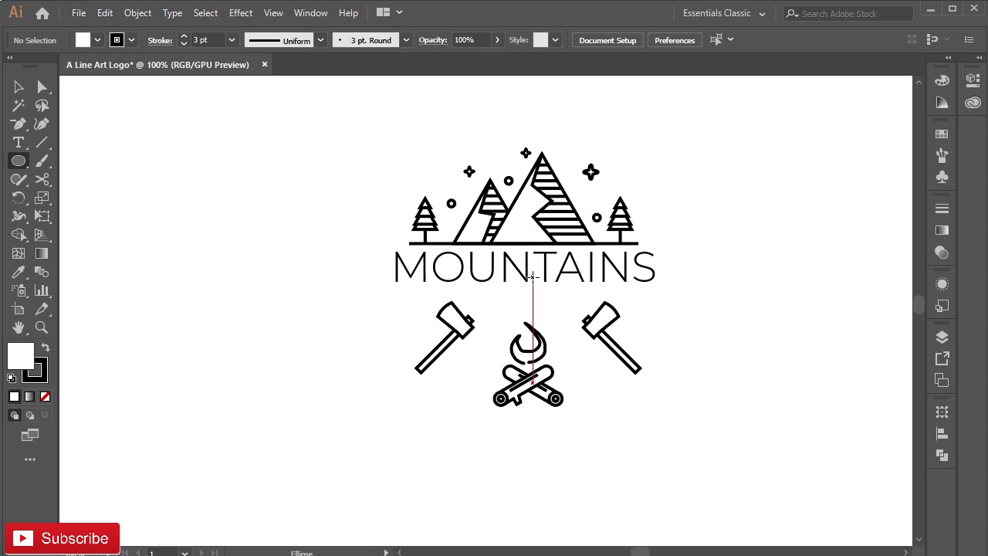
{"action": "left_click_drag", "start_coordinate": [529, 276], "coordinate": [651, 339]}
{"action": "left_click", "coordinate": [44, 396]}
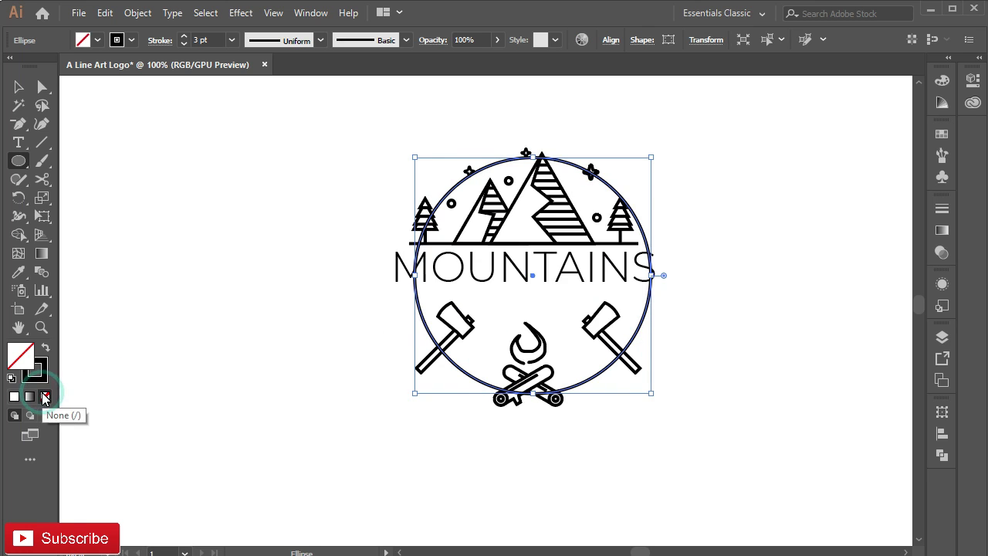
Step: Add the path text LET'S GO CAMPING along the lower part of the circle in 18 pt Montserrat Light
{"action": "left_click_drag", "start_coordinate": [19, 143], "coordinate": [78, 178]}
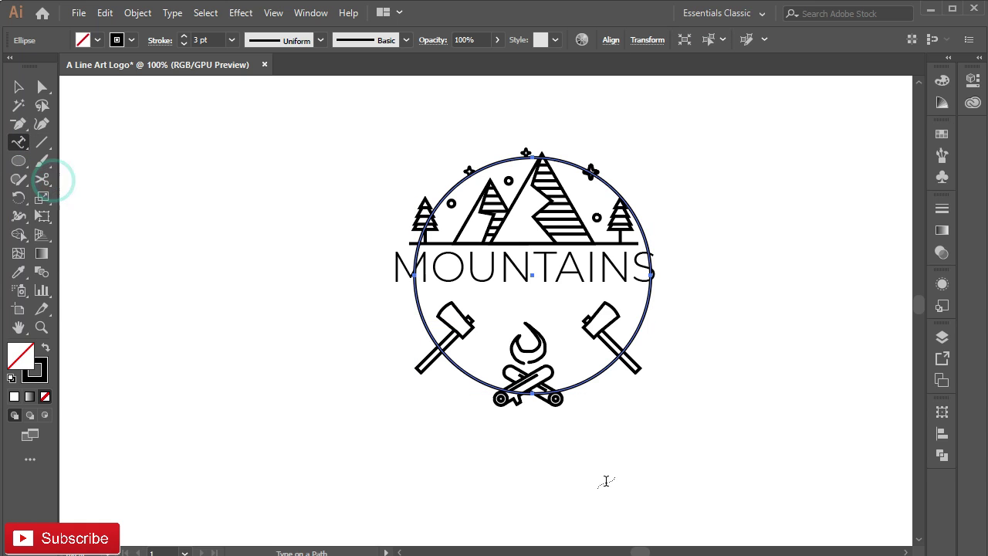
{"action": "left_click", "coordinate": [578, 382]}
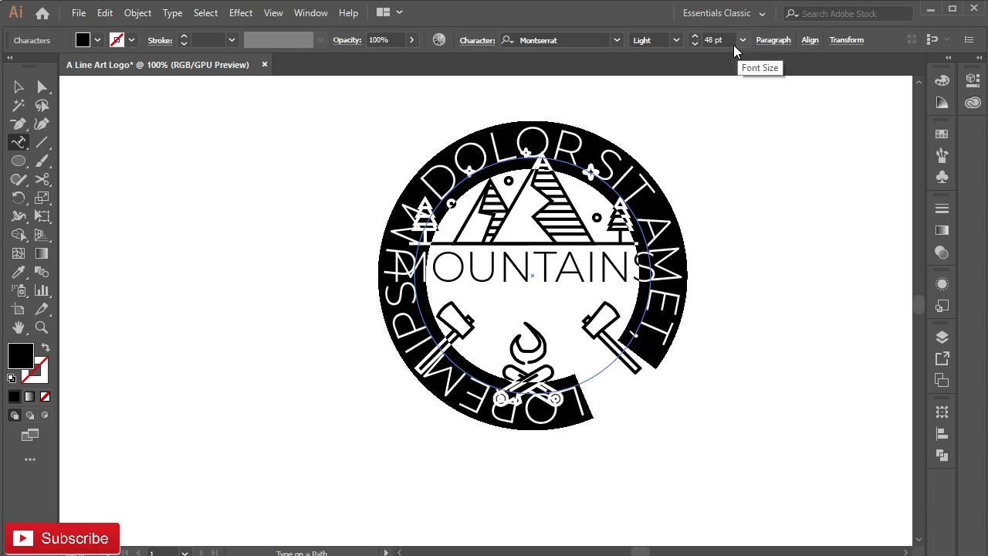
{"action": "left_click", "coordinate": [694, 41]}
{"action": "left_click", "coordinate": [742, 41]}
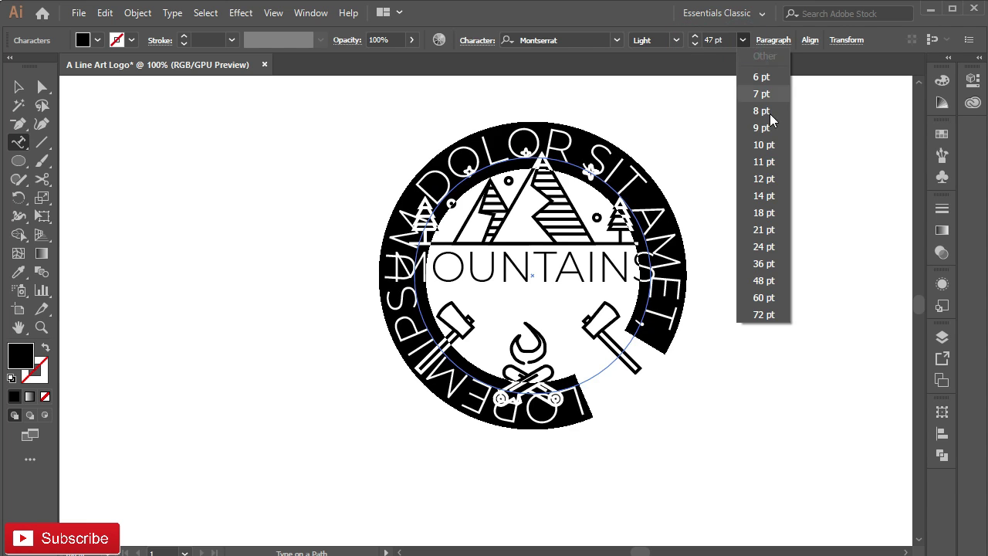
{"action": "left_click", "coordinate": [756, 209]}
{"action": "type", "text": "LETS GO CAMPING"}
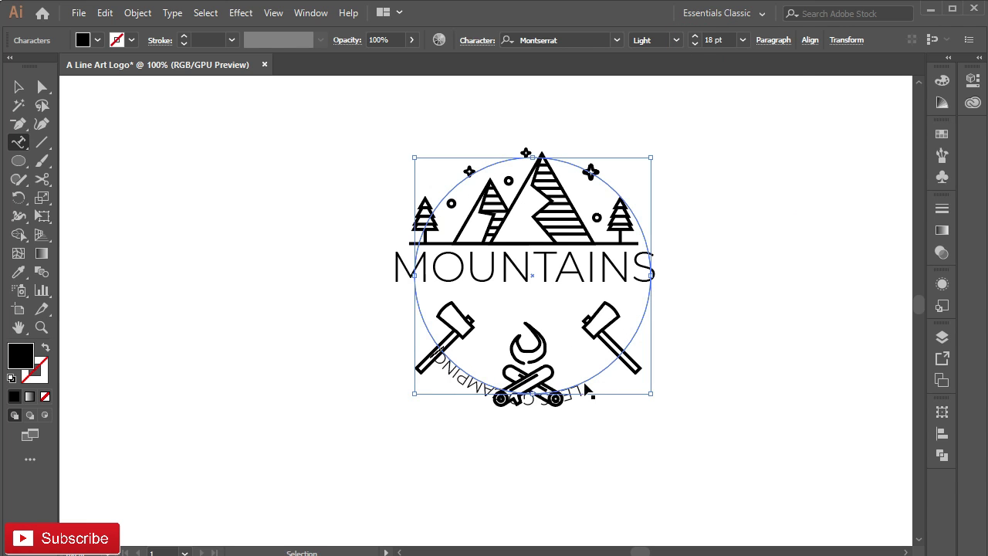
{"action": "key", "text": "ctrl+="}
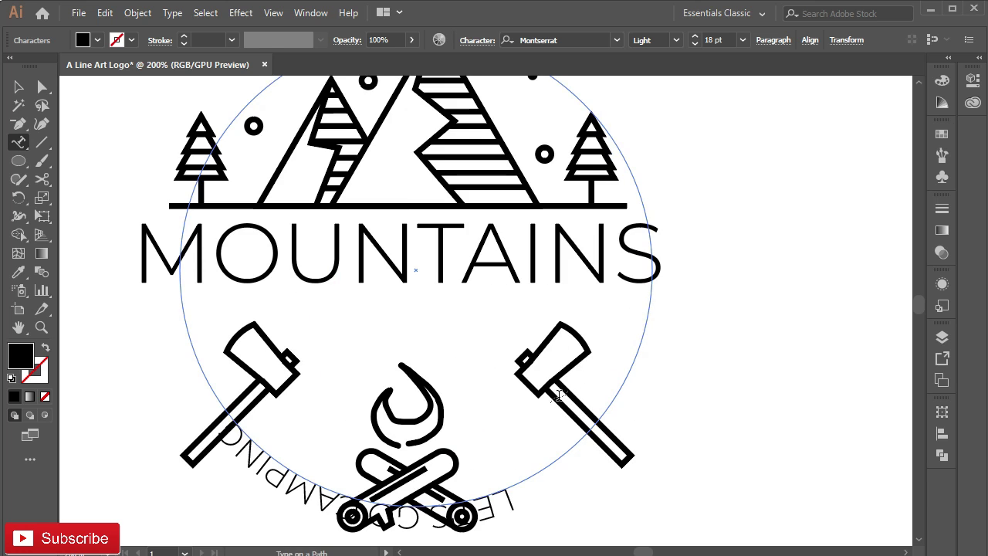
Step: Flip the path text to the inside of the circle so it reads upright along the lower arc
{"action": "left_click", "coordinate": [20, 89]}
{"action": "key", "text": "ctrl+minus"}
{"action": "left_click_drag", "start_coordinate": [309, 100], "coordinate": [492, 177]}
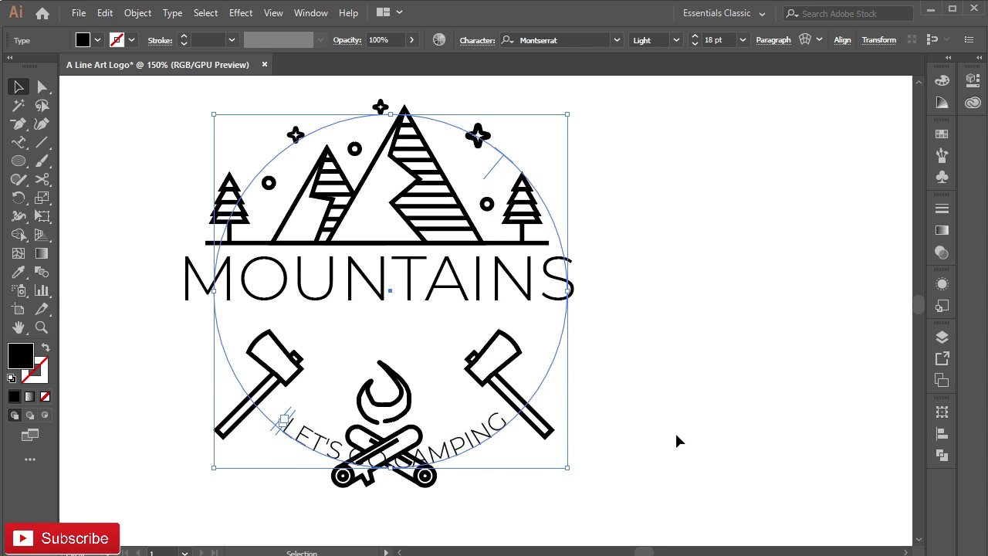
Step: Set the tracking of the LET'S GO CAMPING text to 600
{"action": "key", "text": "t"}
{"action": "triple_click", "coordinate": [447, 446]}
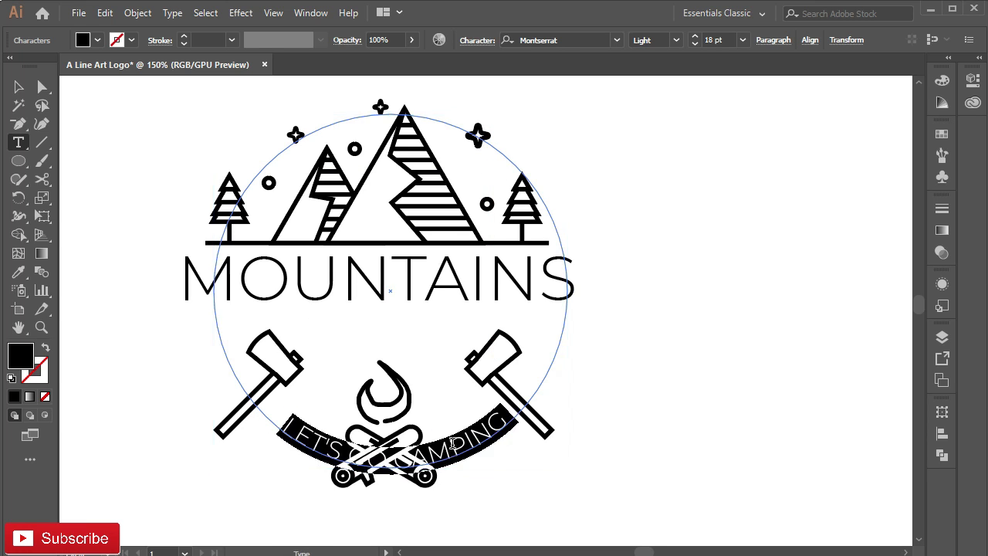
{"action": "left_click", "coordinate": [474, 40]}
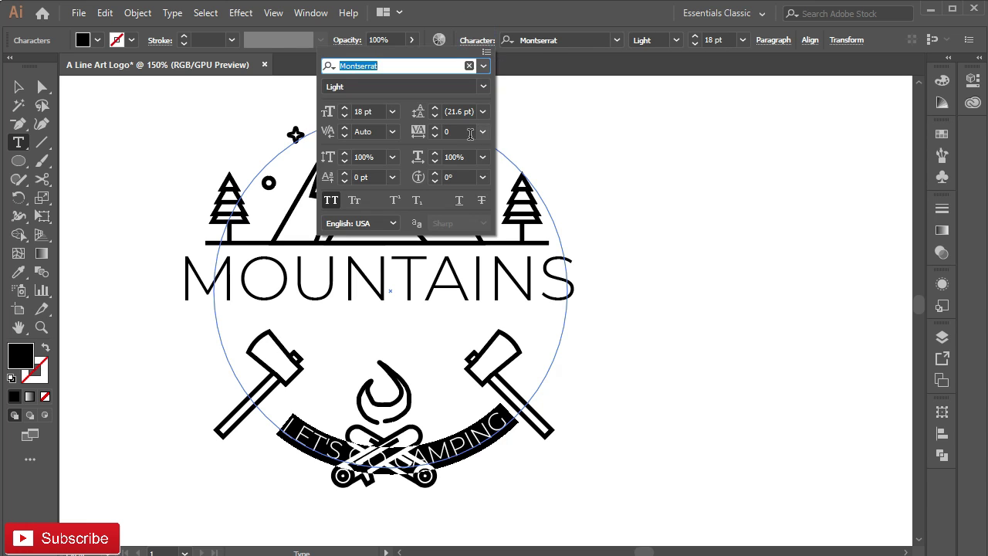
{"action": "left_click", "coordinate": [483, 132]}
{"action": "left_click", "coordinate": [488, 376]}
{"action": "left_click", "coordinate": [449, 132]}
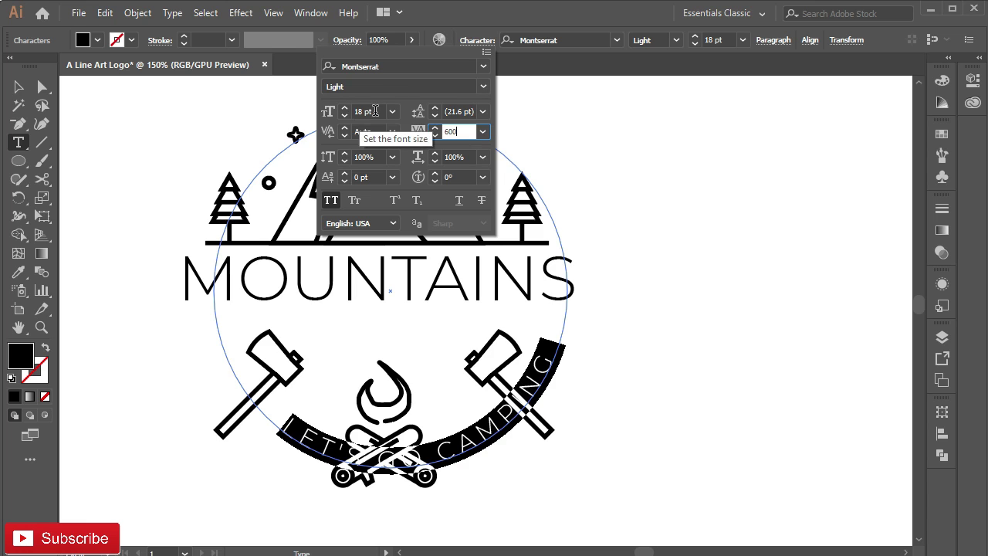
Step: Reduce the font size of the LET'S GO CAMPING text to 16 pt
{"action": "left_click", "coordinate": [375, 111]}
{"action": "left_click", "coordinate": [344, 116]}
{"action": "left_click", "coordinate": [345, 115]}
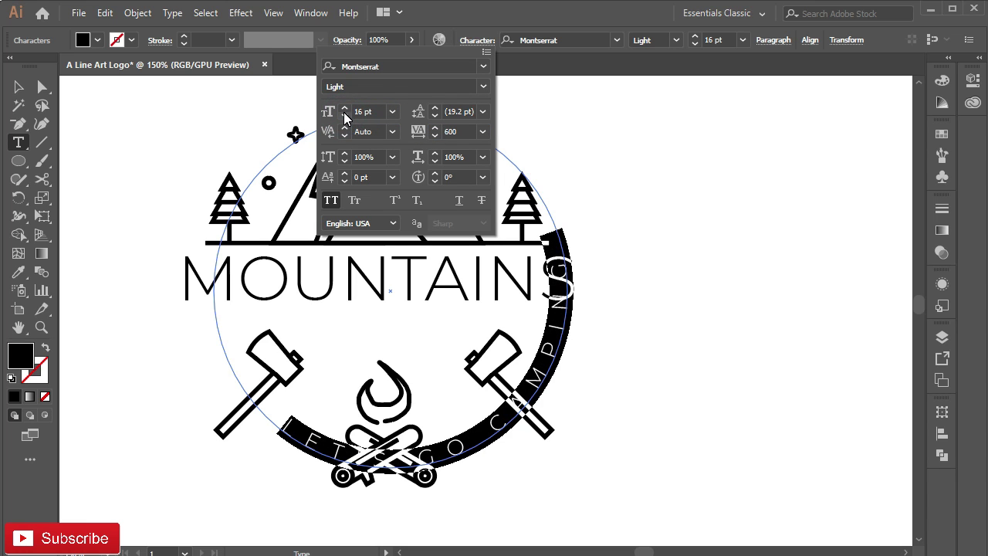
{"action": "left_click", "coordinate": [473, 16]}
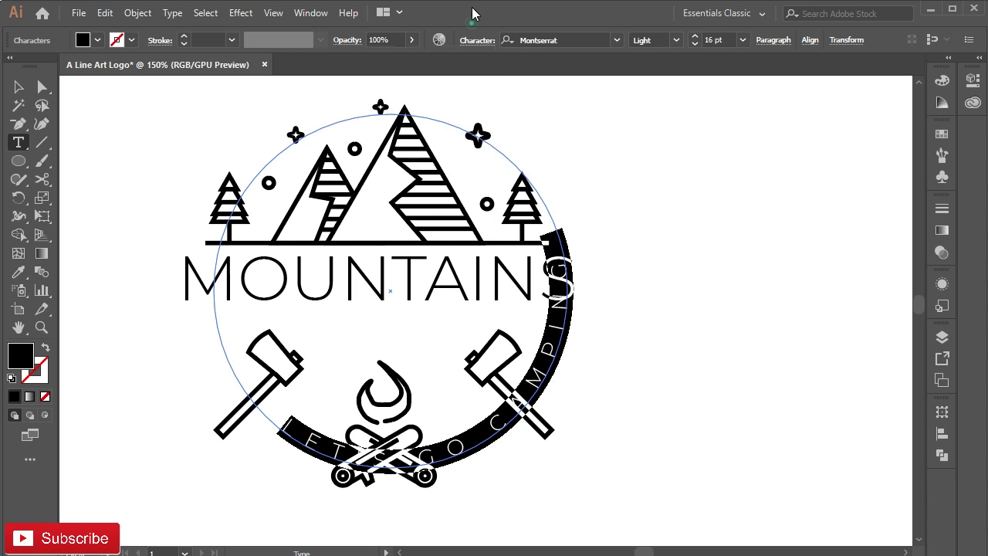
Step: Centre the LET'S GO CAMPING circle on the logo artwork and try it at a larger size
{"action": "left_click", "coordinate": [17, 88]}
{"action": "left_click_drag", "start_coordinate": [501, 162], "coordinate": [517, 173]}
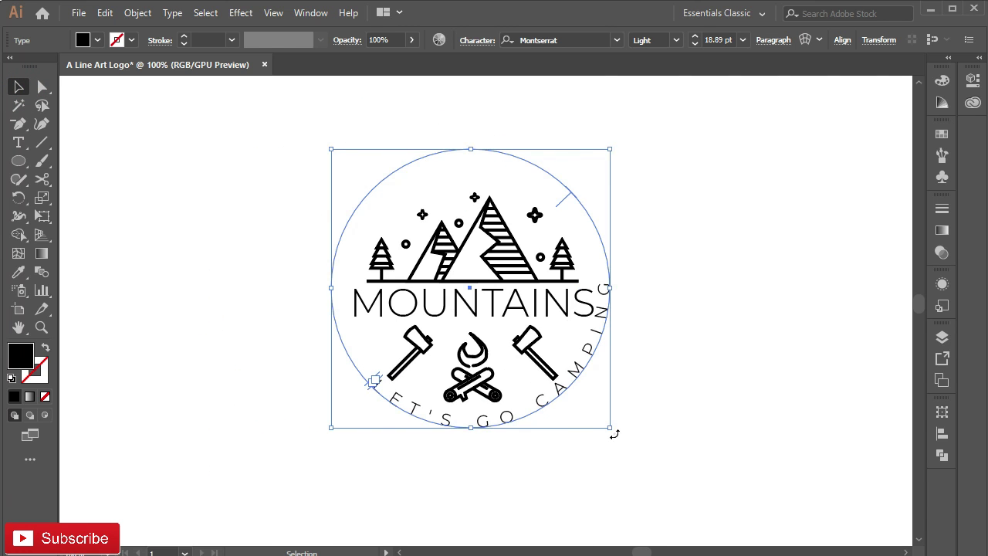
{"action": "left_click_drag", "start_coordinate": [615, 435], "coordinate": [525, 481]}
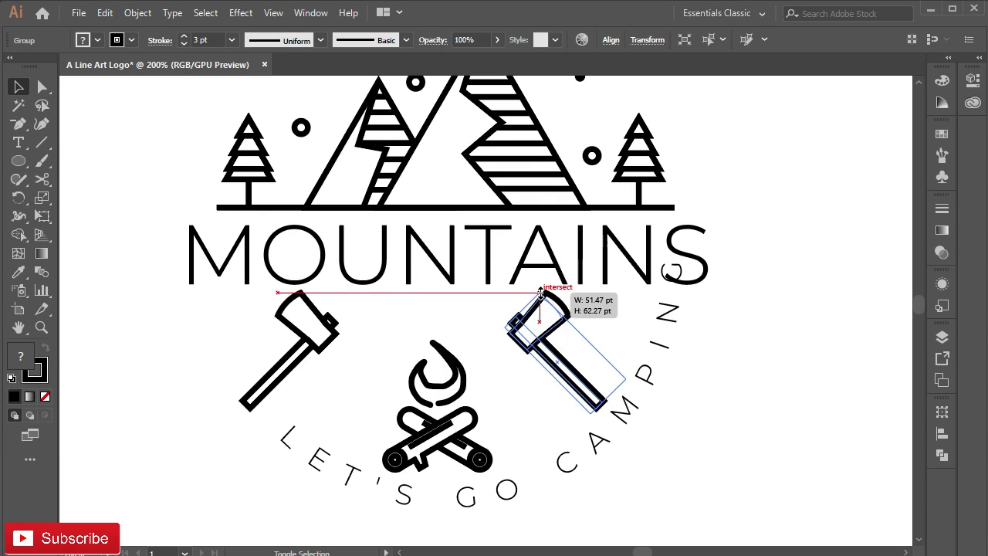
Step: Scale both axes down slightly, and enlarge the campfire and centre it between them
{"action": "left_click_drag", "start_coordinate": [540, 292], "coordinate": [541, 302]}
{"action": "left_click_drag", "start_coordinate": [300, 292], "coordinate": [308, 301]}
{"action": "left_click", "coordinate": [434, 438]}
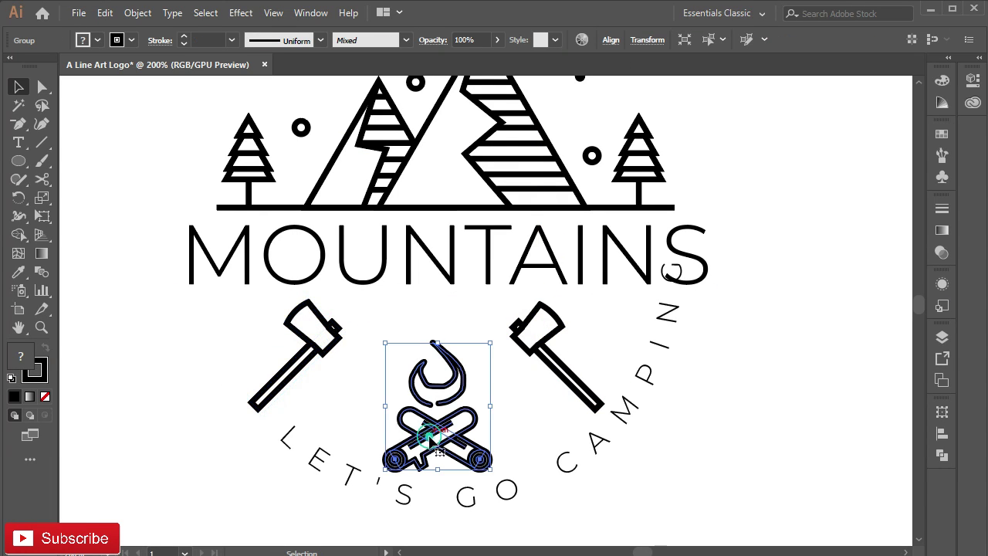
{"action": "left_click_drag", "start_coordinate": [491, 342], "coordinate": [532, 303]}
{"action": "left_click", "coordinate": [521, 415]}
{"action": "left_click", "coordinate": [468, 375]}
{"action": "left_click_drag", "start_coordinate": [457, 436], "coordinate": [437, 434]}
Step: Rotate the LET'S GO CAMPING circle clockwise so the wording wraps evenly below the campfire
{"action": "left_click", "coordinate": [301, 348]}
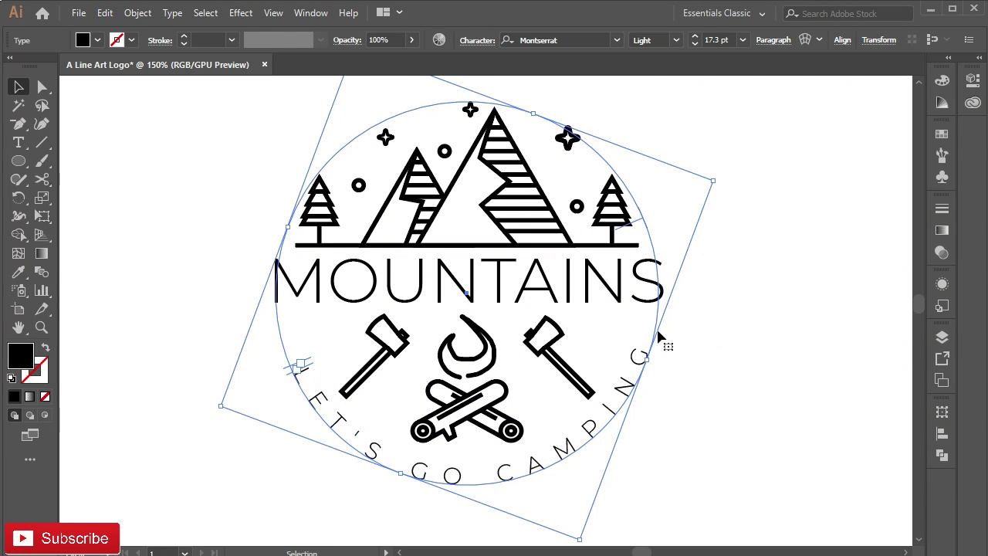
{"action": "left_click", "coordinate": [693, 341]}
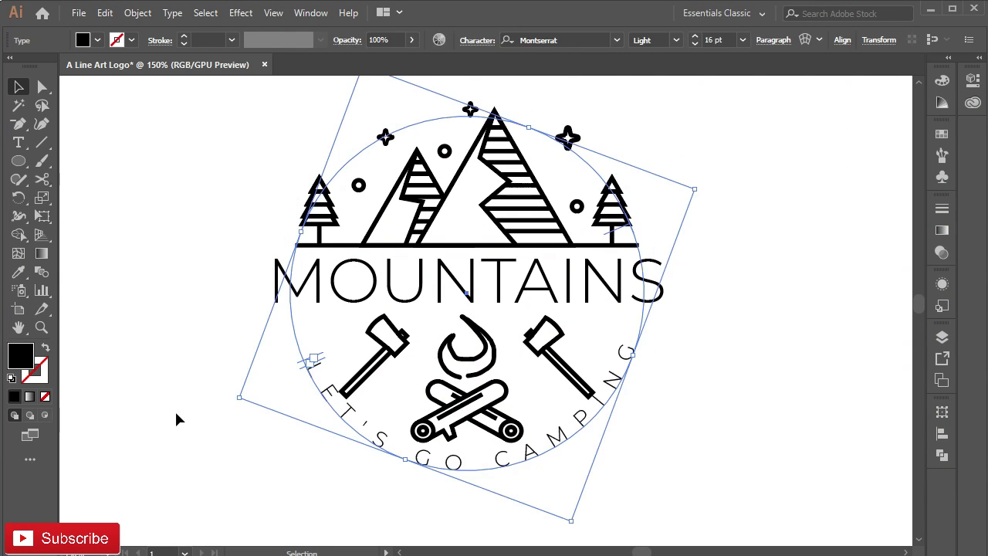
Step: Set the tracking of the whole LET'S GO CAMPING text to 800 and its font style to SemiBold
{"action": "double_click", "coordinate": [324, 394]}
{"action": "key", "text": "ctrl+a"}
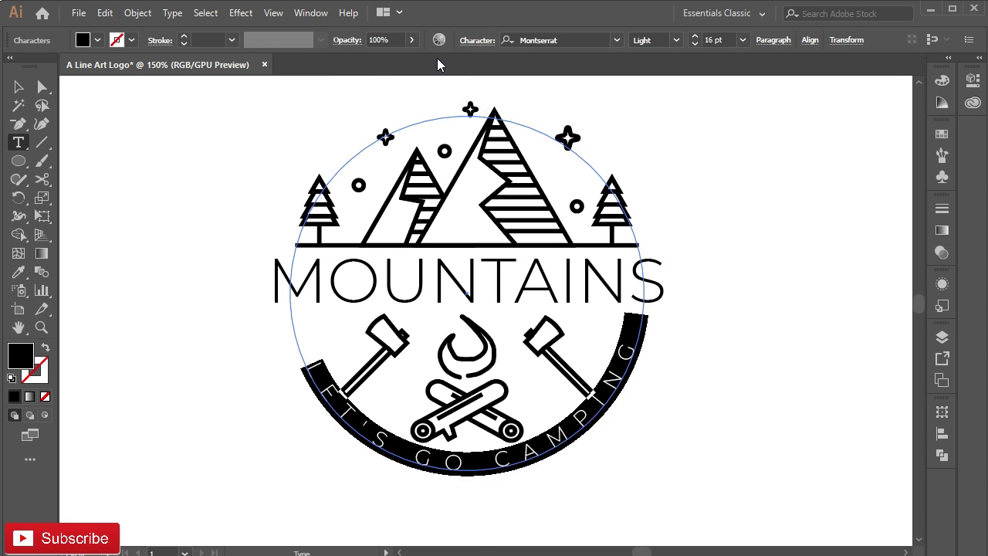
{"action": "left_click", "coordinate": [467, 42]}
{"action": "left_click", "coordinate": [458, 132]}
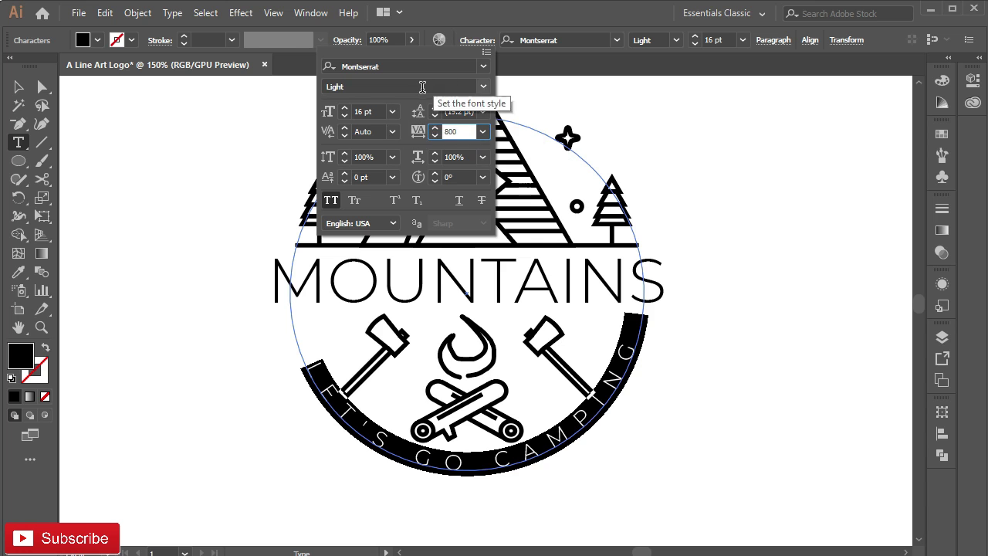
{"action": "left_click", "coordinate": [481, 86]}
{"action": "left_click", "coordinate": [459, 280]}
{"action": "left_click", "coordinate": [22, 90]}
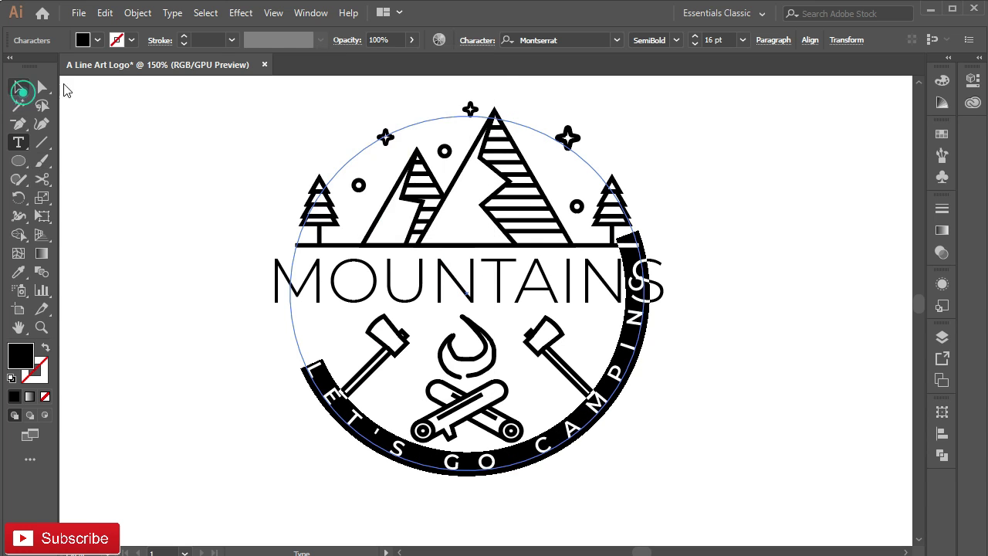
Step: Enlarge the LET'S GO CAMPING circle slightly and rotate it to centre the wording beneath the MOUNTAINS title
{"action": "left_click", "coordinate": [18, 89]}
{"action": "left_click_drag", "start_coordinate": [700, 185], "coordinate": [729, 257]}
{"action": "left_click", "coordinate": [663, 406]}
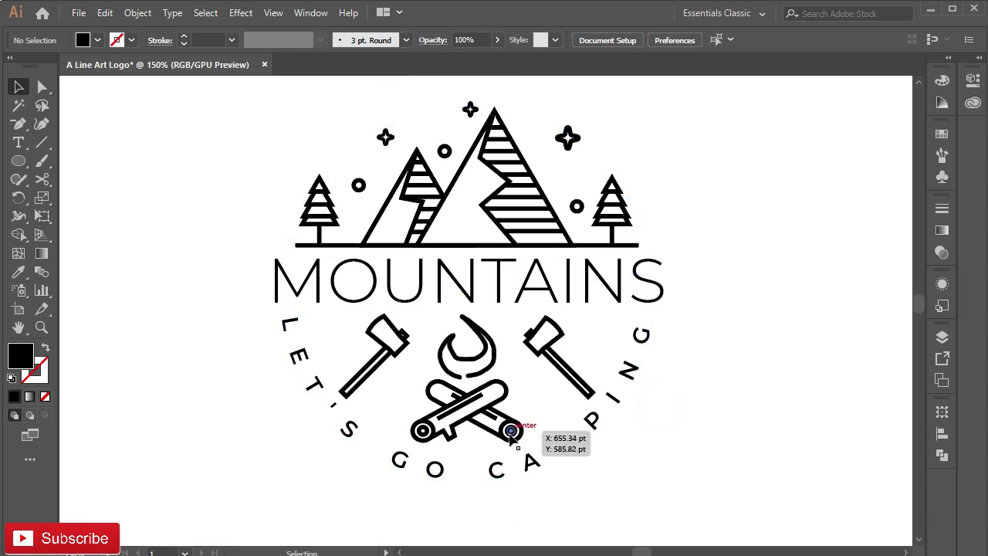
{"action": "scroll", "coordinate": [494, 427], "scroll_direction": "down", "scroll_amount": 1}
{"action": "key", "text": "ctrl+a"}
{"action": "left_click", "coordinate": [631, 377]}
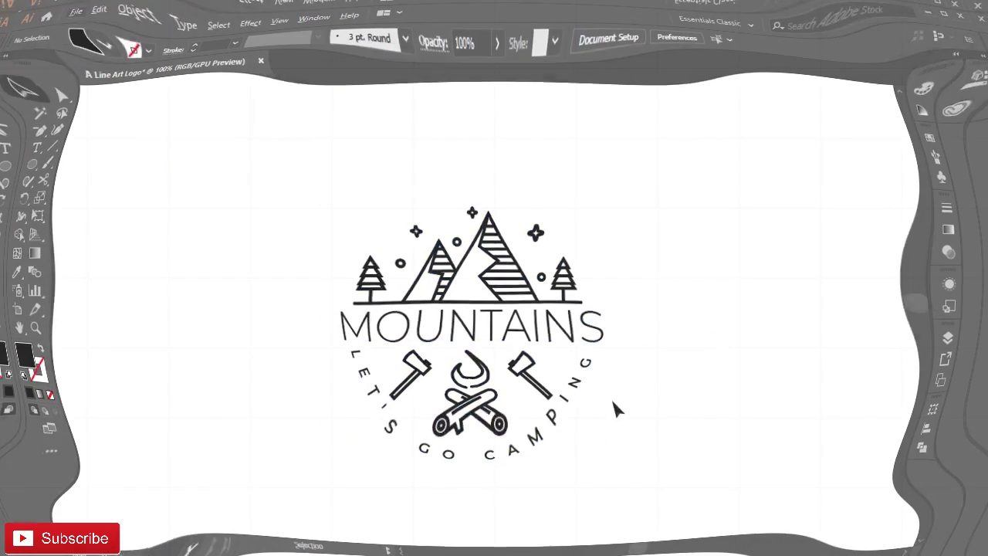